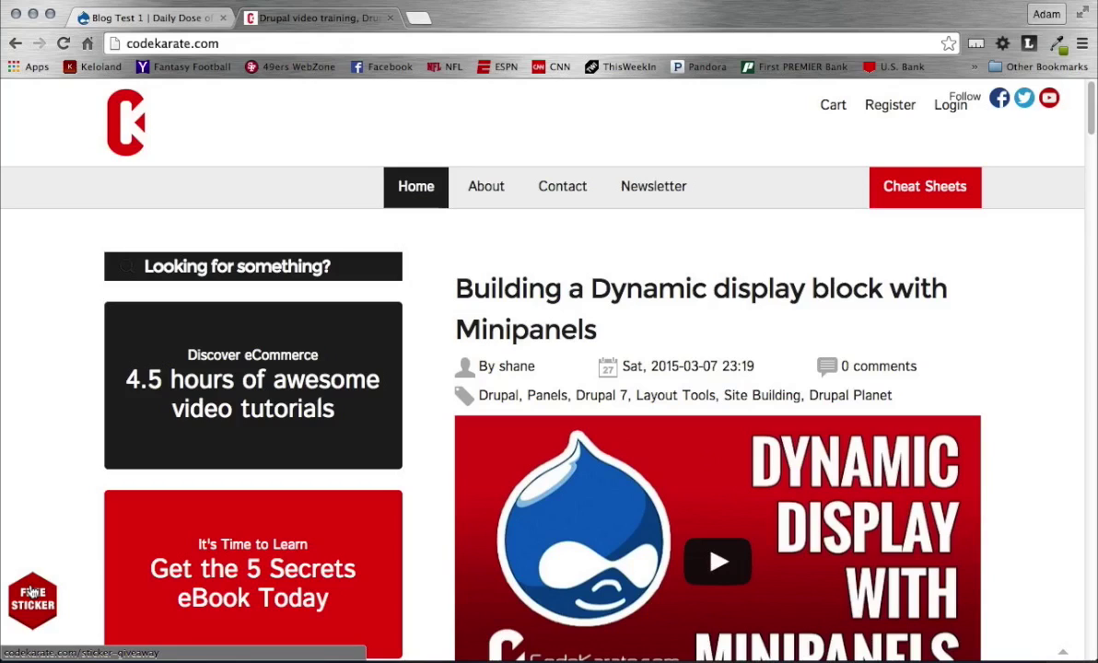
- Open the free sticker giveaway page, look through its photos and sticker options, and return to the Code Karate home page
left_click(32, 593)
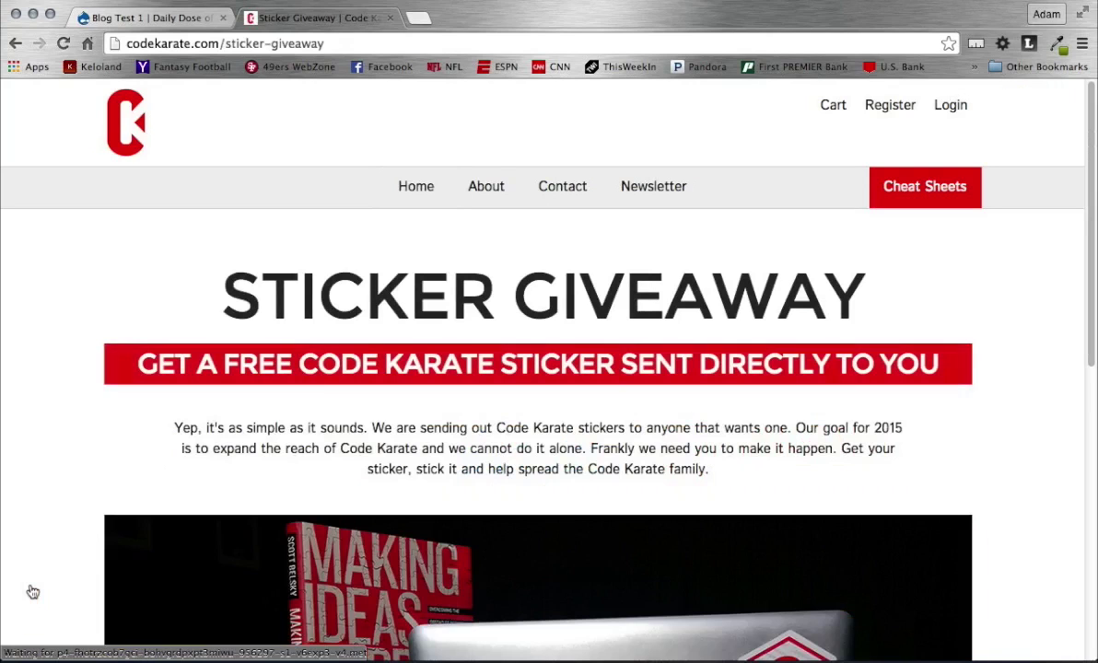
scroll(281, 408, "down", 5)
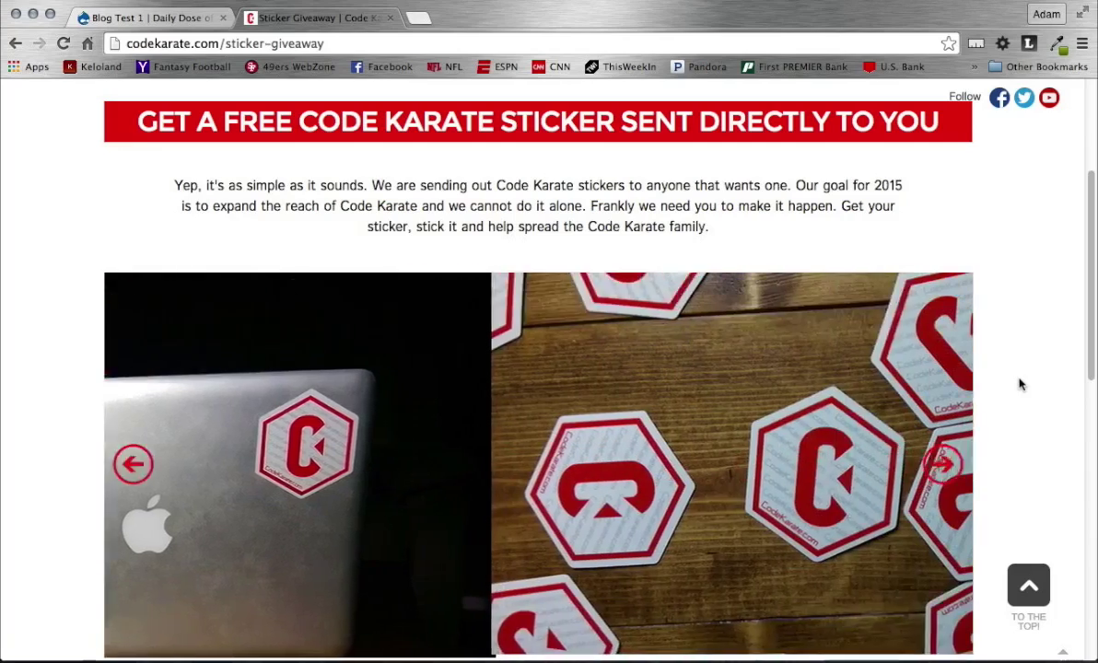
scroll(1020, 384, "down", 1)
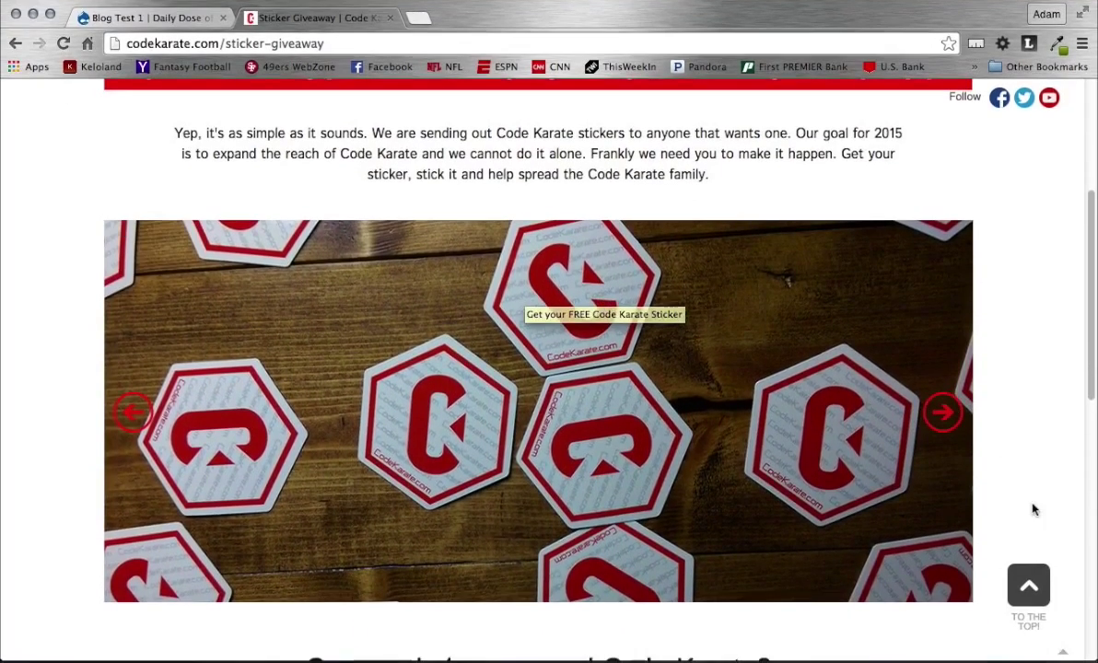
scroll(1033, 510, "down", 3)
scroll(1032, 509, "down", 3)
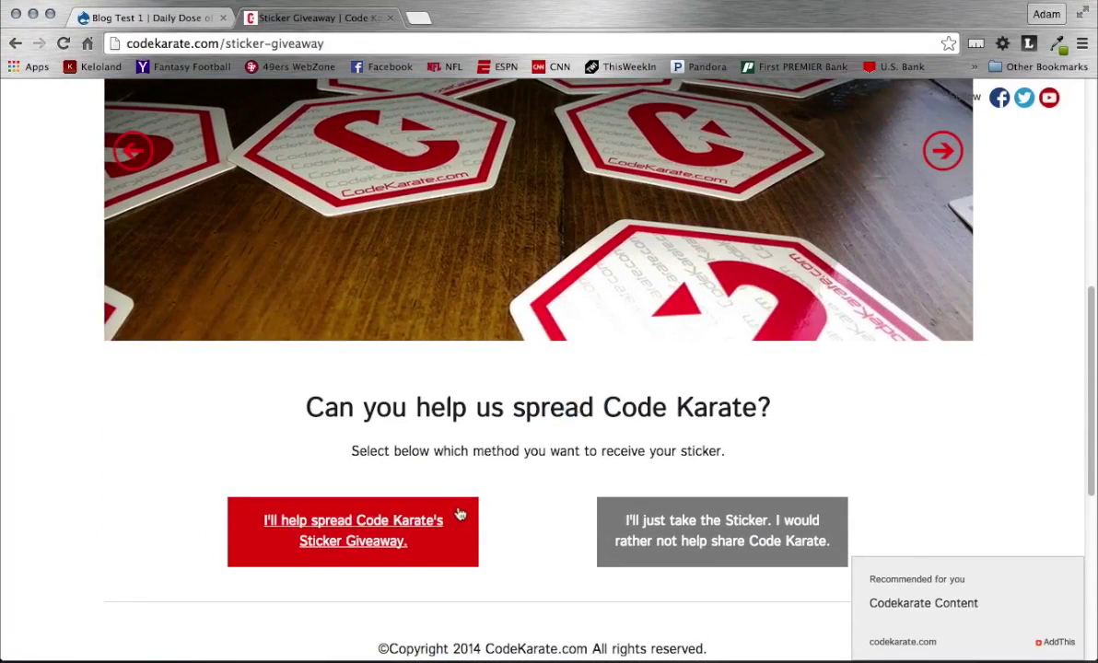
scroll(567, 447, "up", 1)
scroll(568, 447, "up", 5)
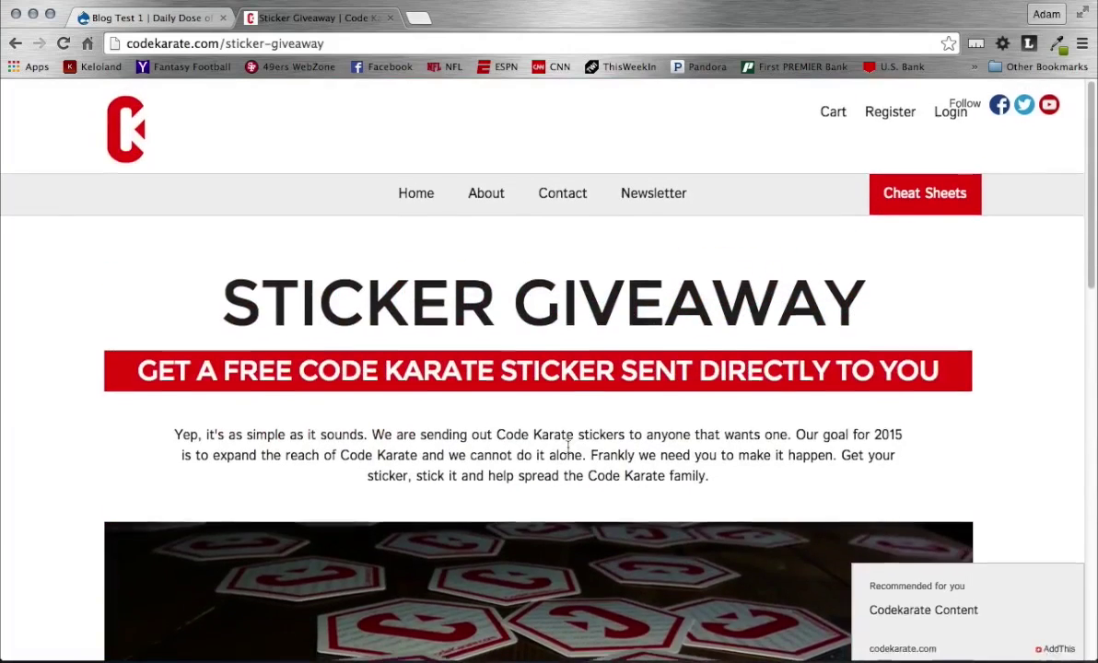
scroll(616, 448, "down", 3)
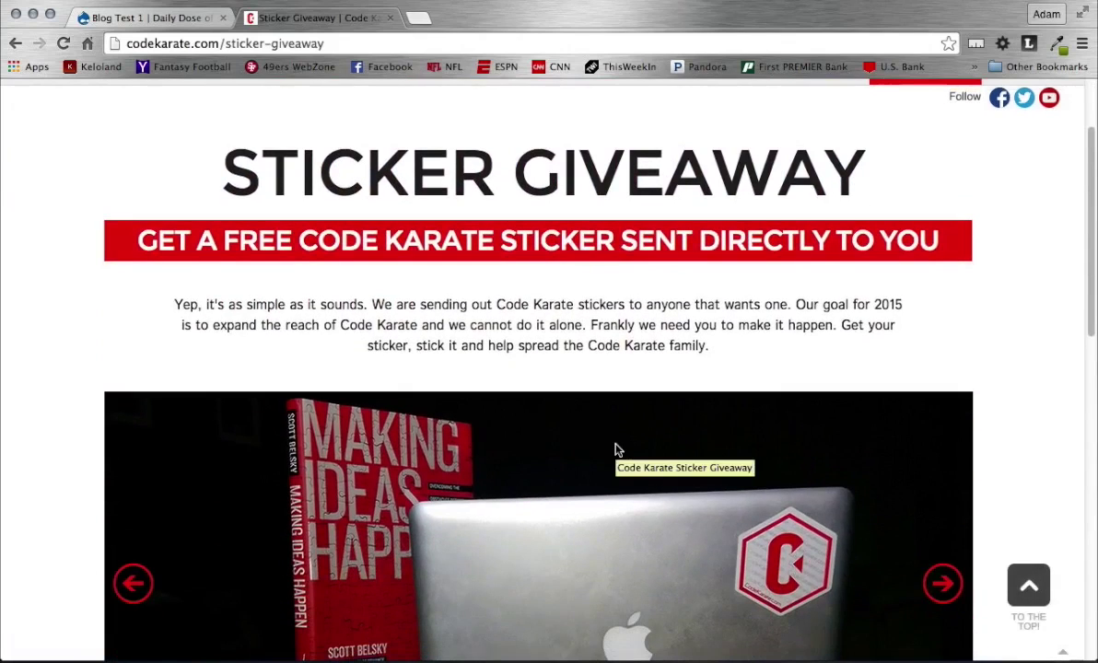
scroll(601, 347, "up", 3)
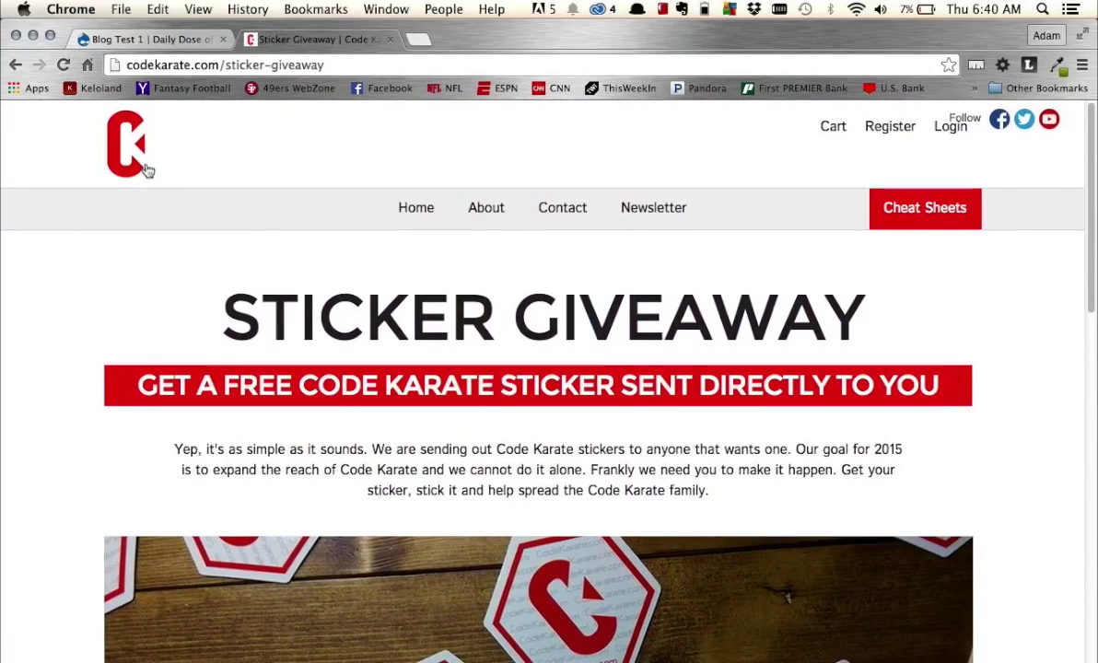
left_click(144, 168)
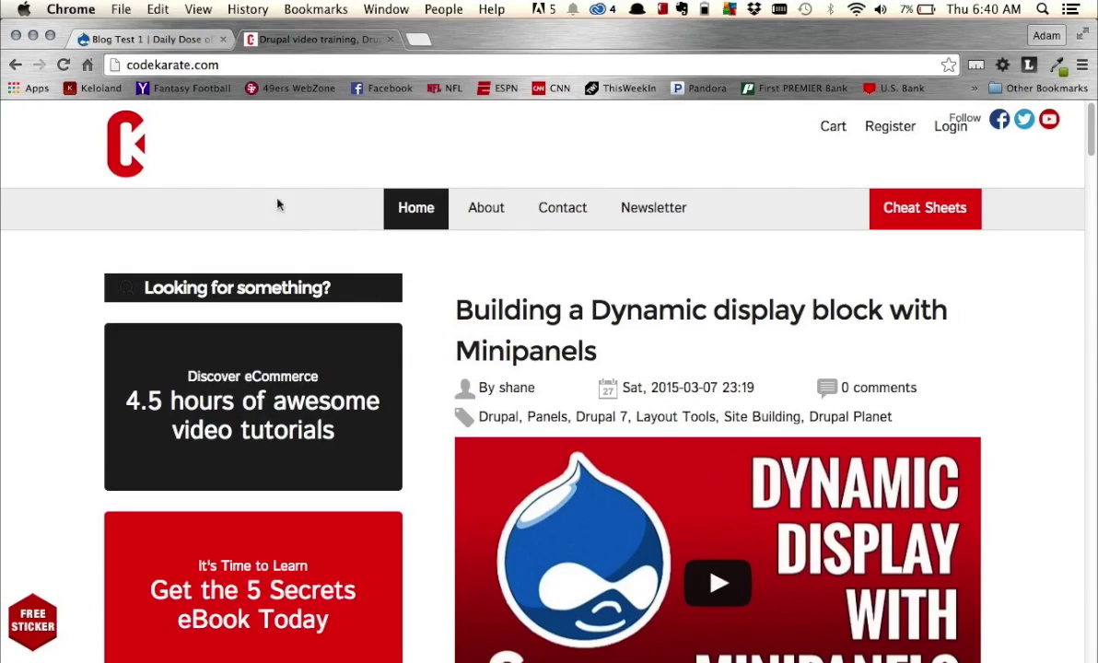
- Switch to the Daily Dose of Drupal site, review the Blog Test entries in the content list, and close the list
left_click(155, 40)
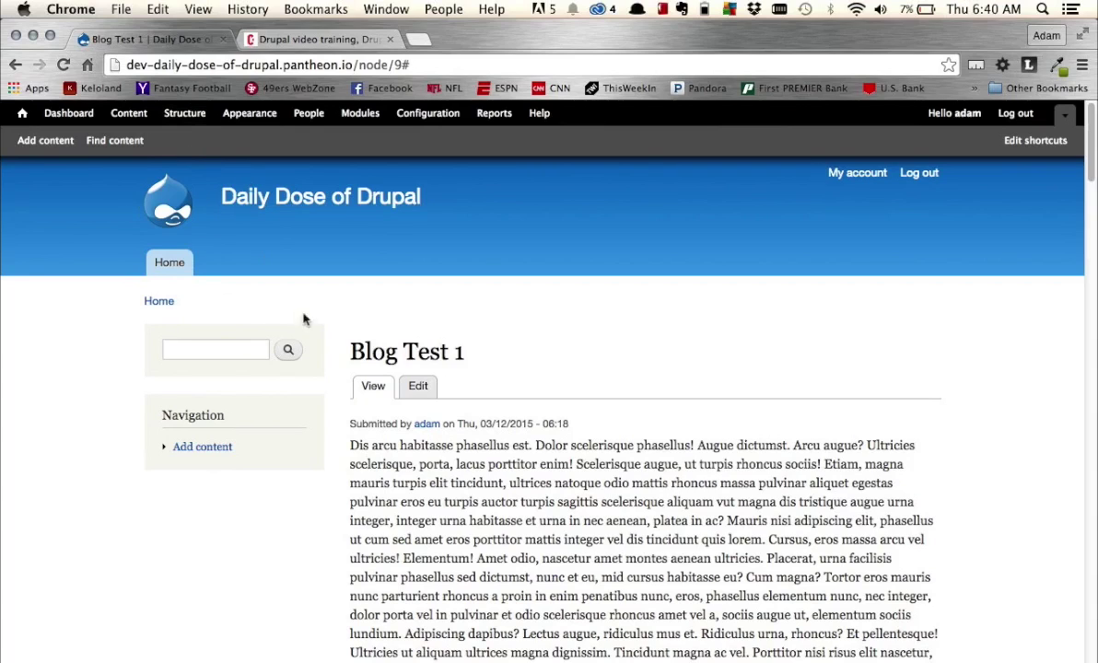
left_click(114, 139)
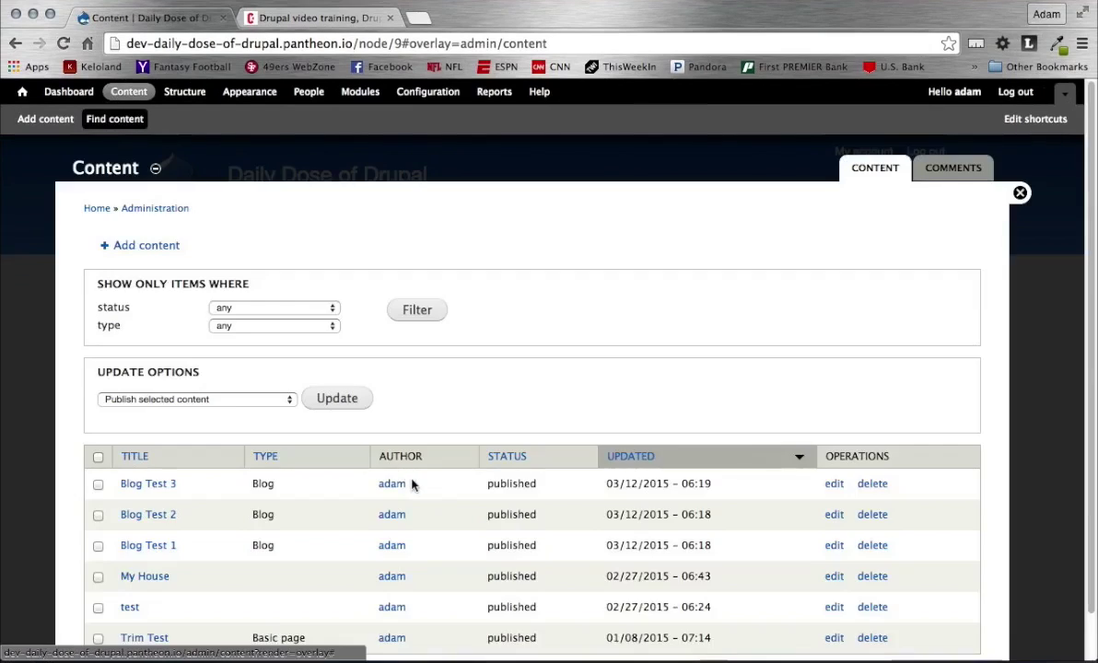
left_click_drag(406, 548, 261, 470)
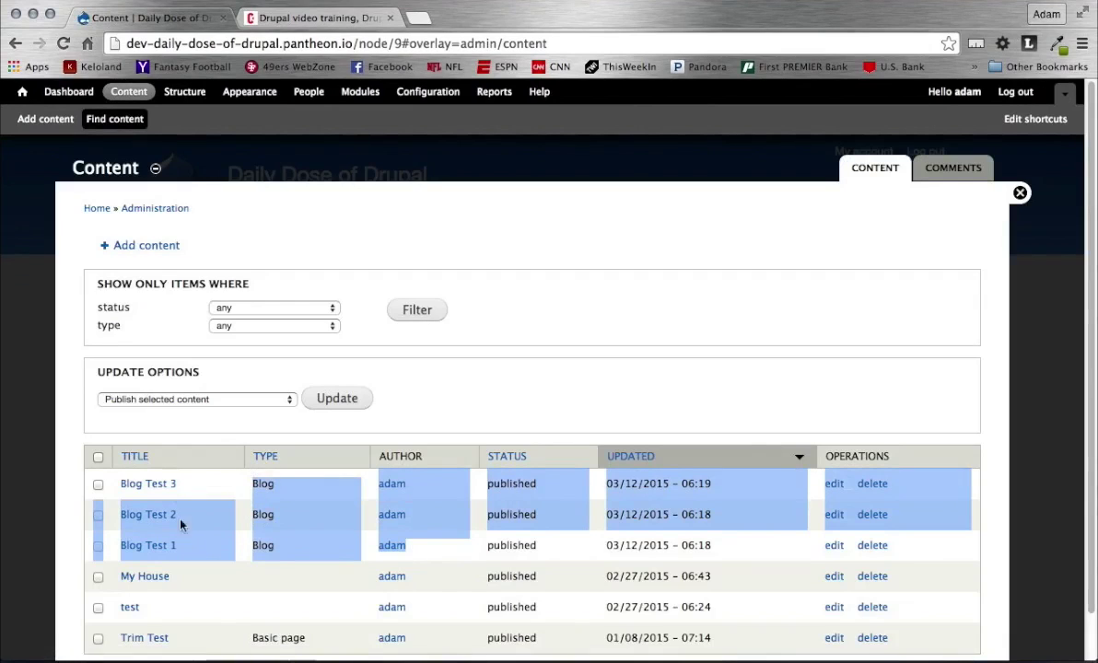
left_click(198, 441)
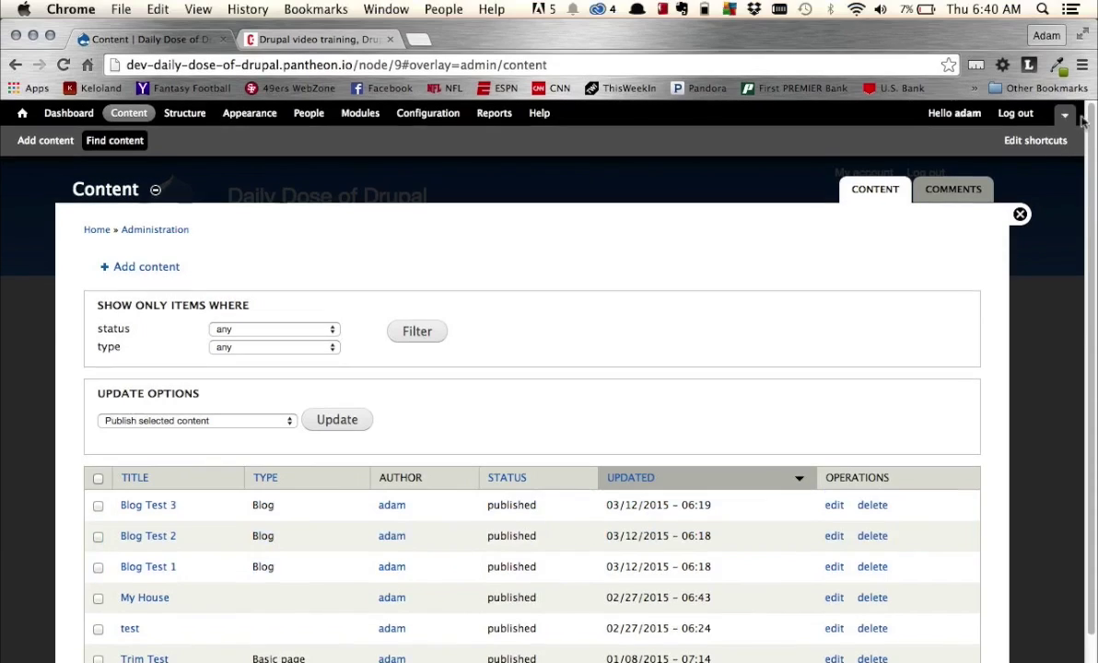
left_click(1021, 214)
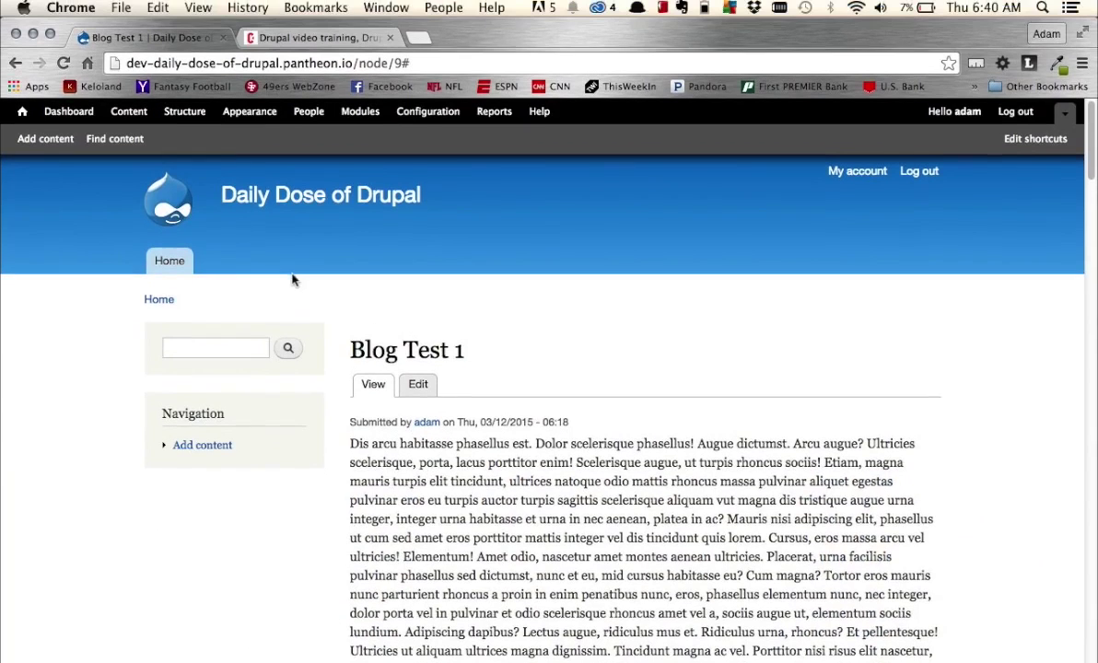
- Start a new view in the site's Views administration and name it Blog Posts
left_click(182, 115)
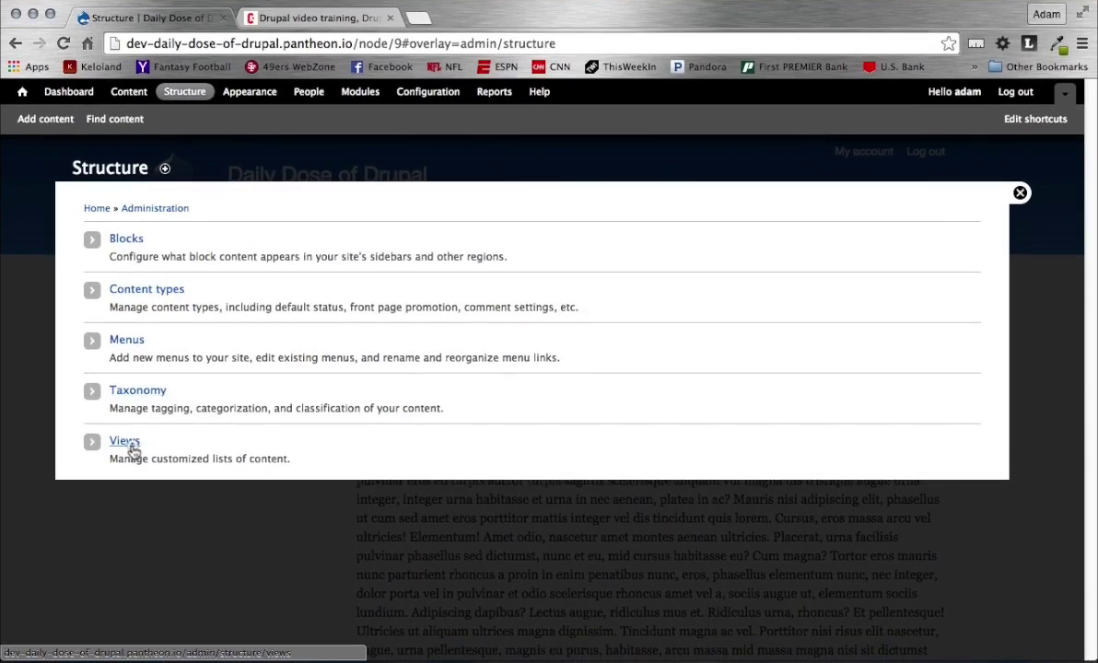
left_click(126, 461)
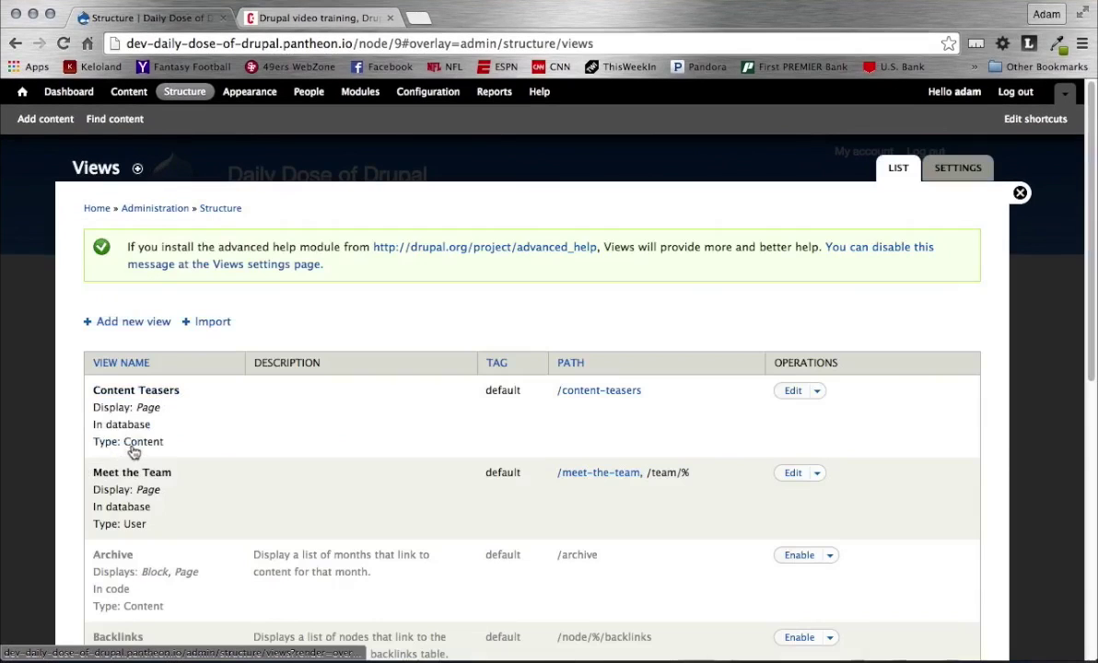
left_click(152, 322)
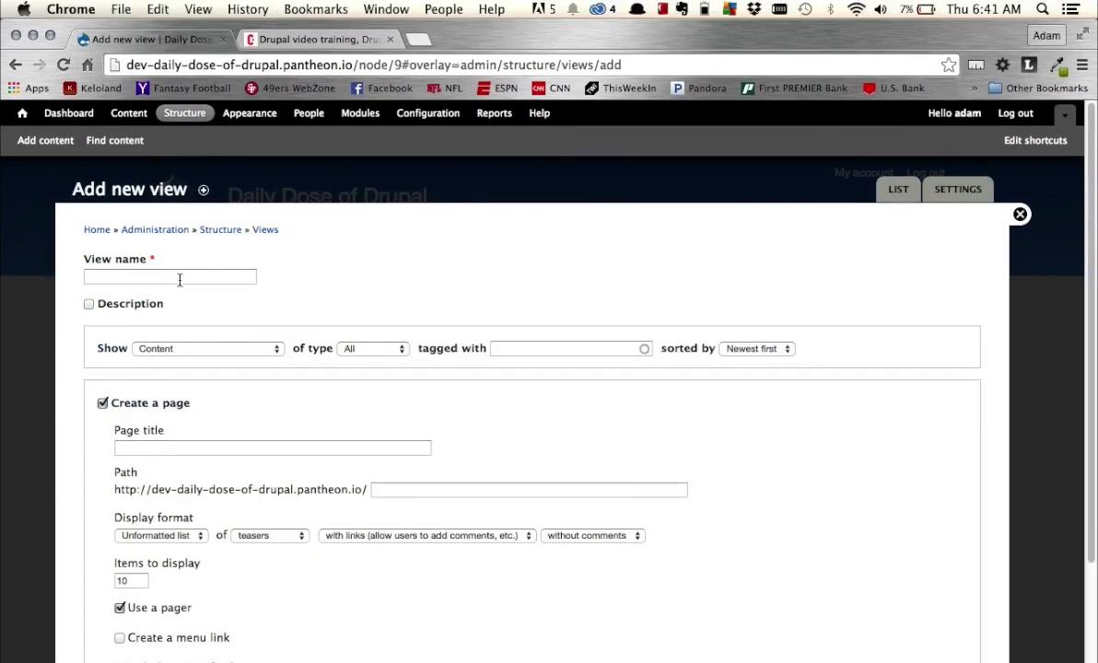
left_click(180, 278)
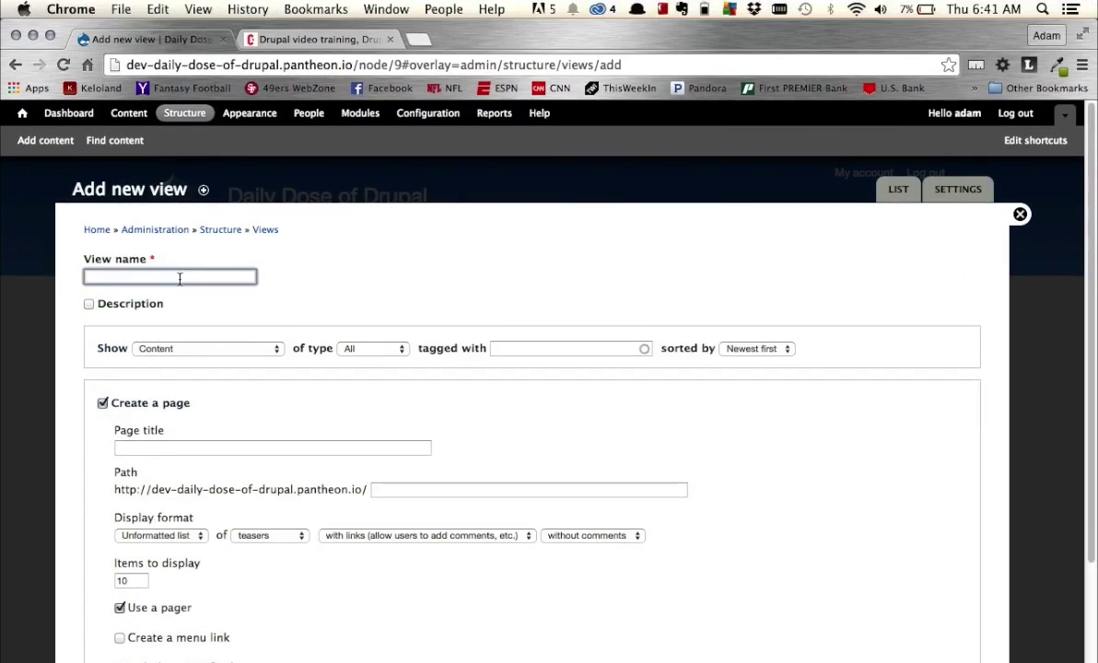
type("Blog")
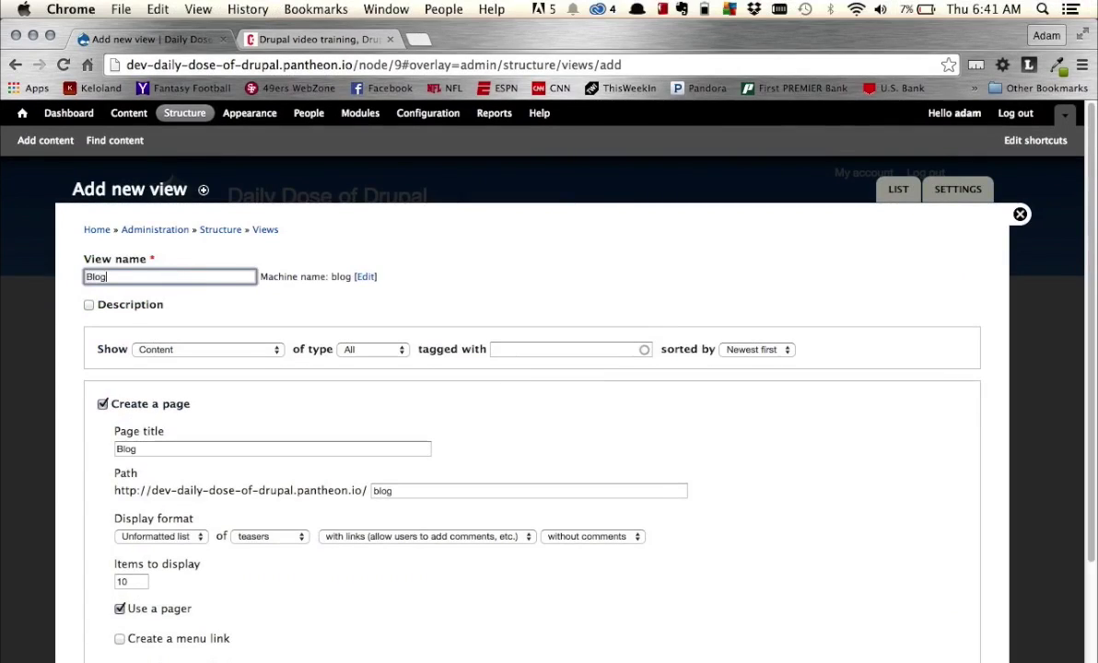
type(" Posts")
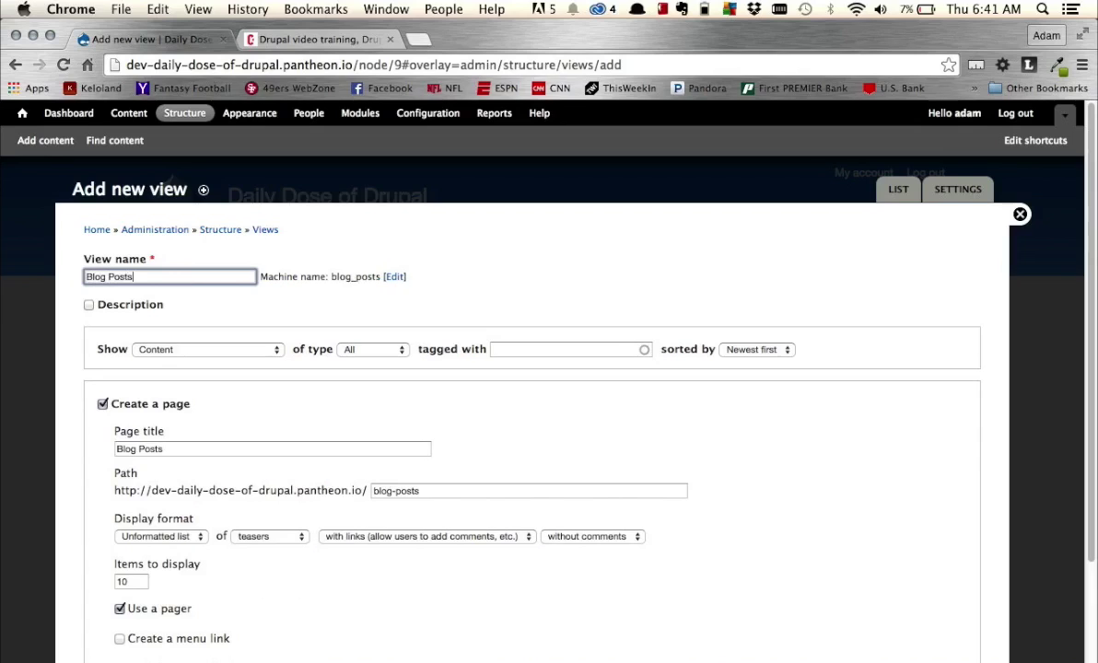
- Set the new view to show Content of type Blog
left_click(272, 353)
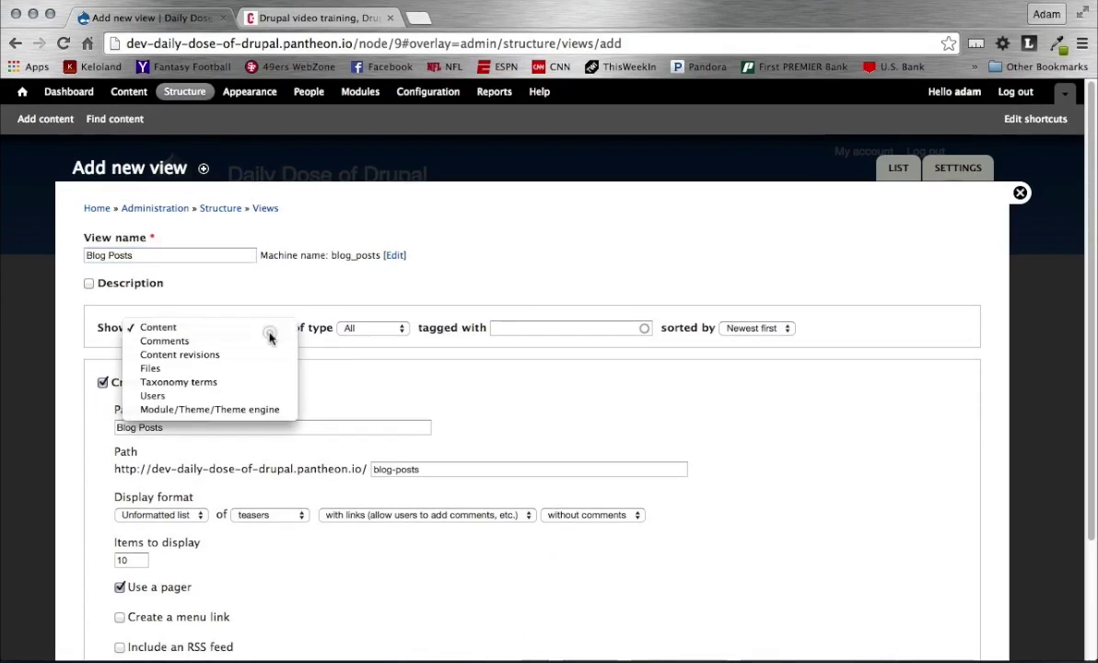
left_click(240, 328)
left_click(364, 329)
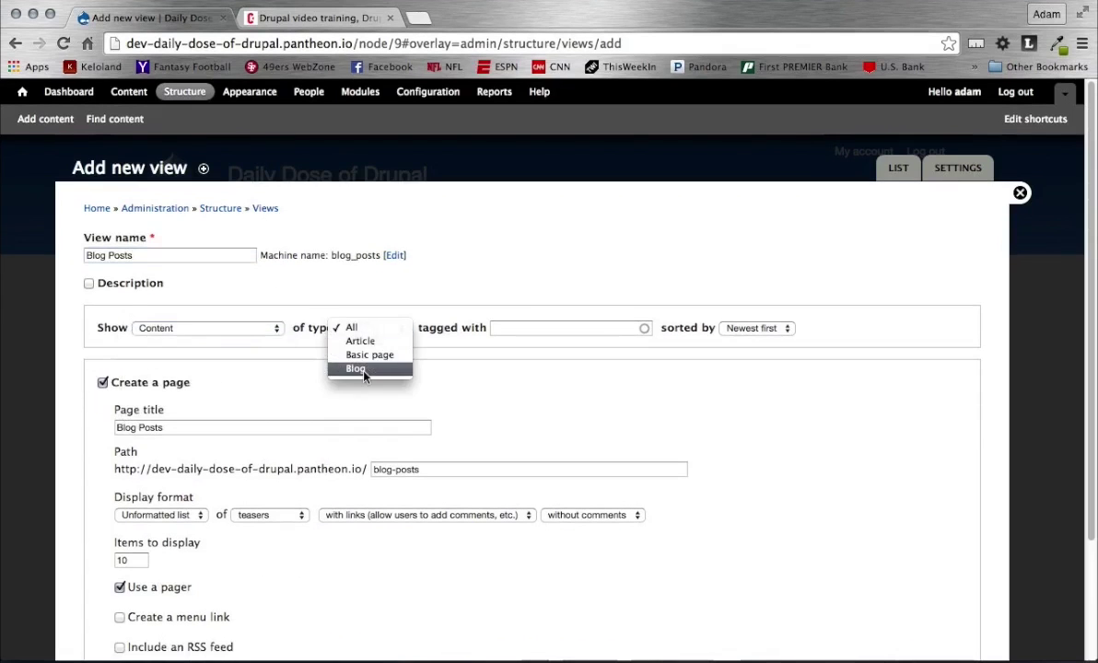
left_click(364, 373)
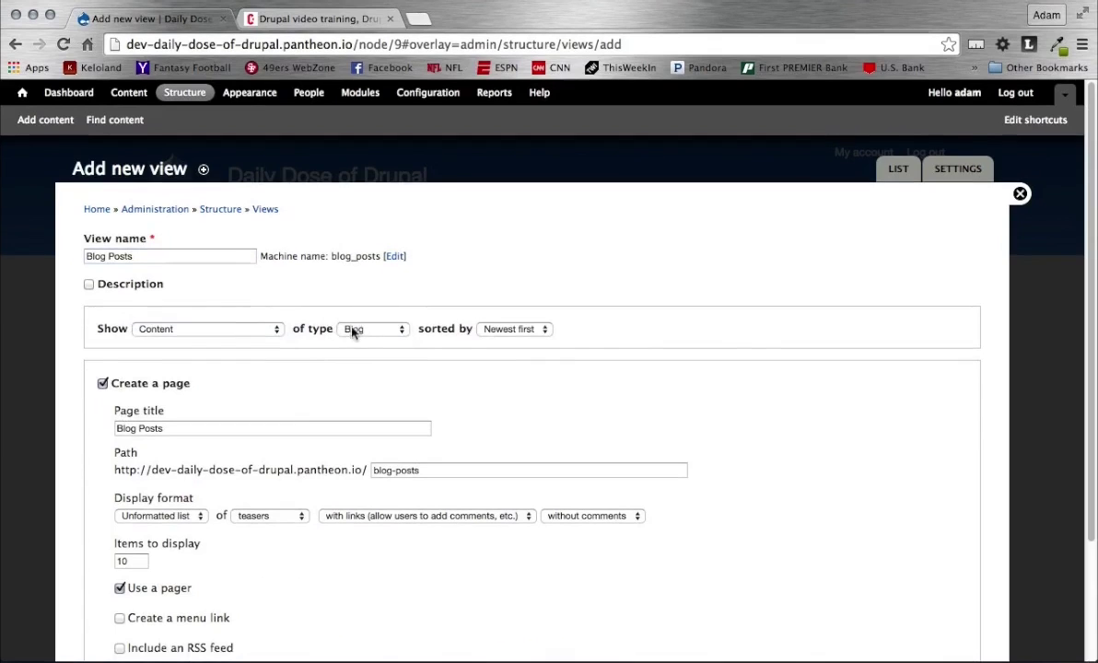
- Disable the page display, enable a block display for the view, and continue to its full editing page
left_click(103, 382)
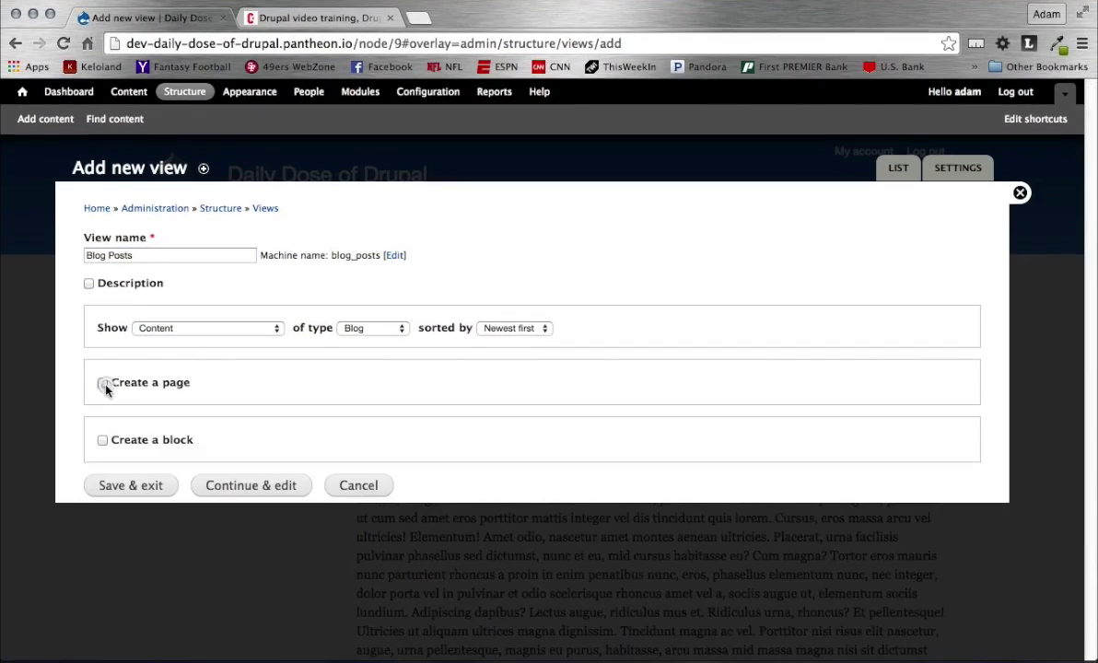
left_click(102, 441)
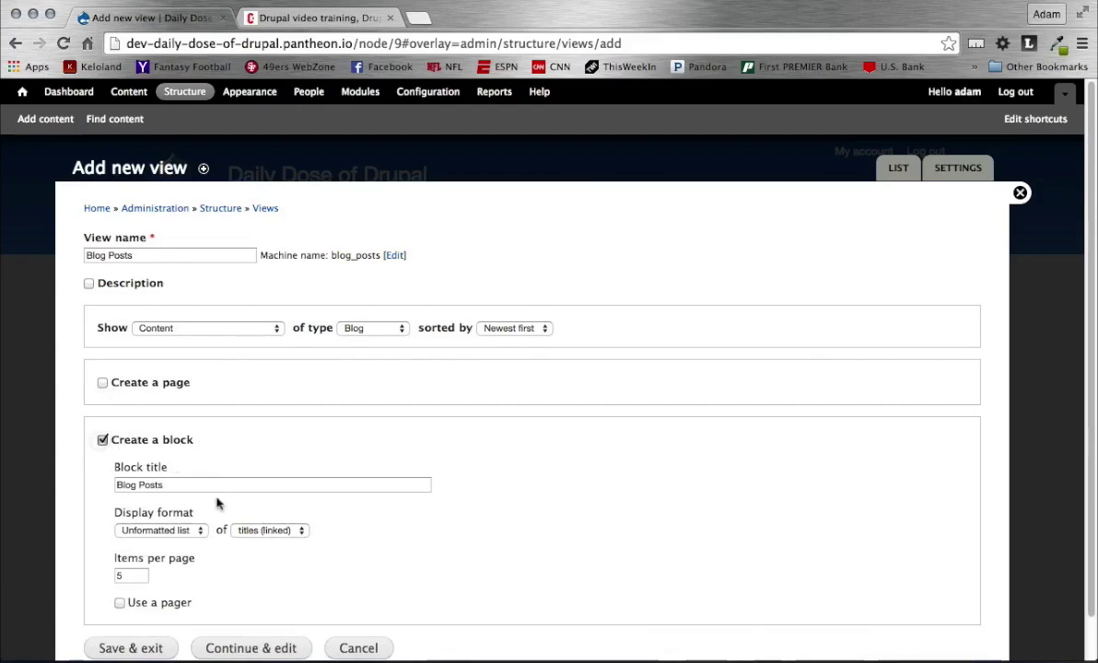
left_click(264, 649)
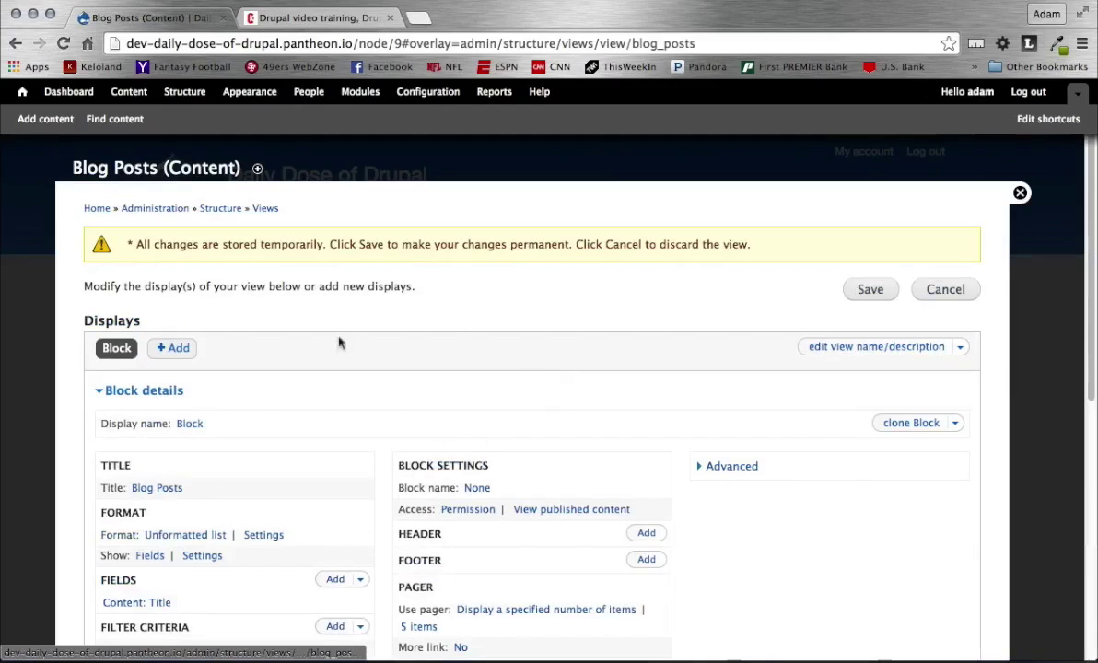
- Check the preview of the Blog Posts view, save the view, and close its editing overlay
scroll(288, 406, "down", 10)
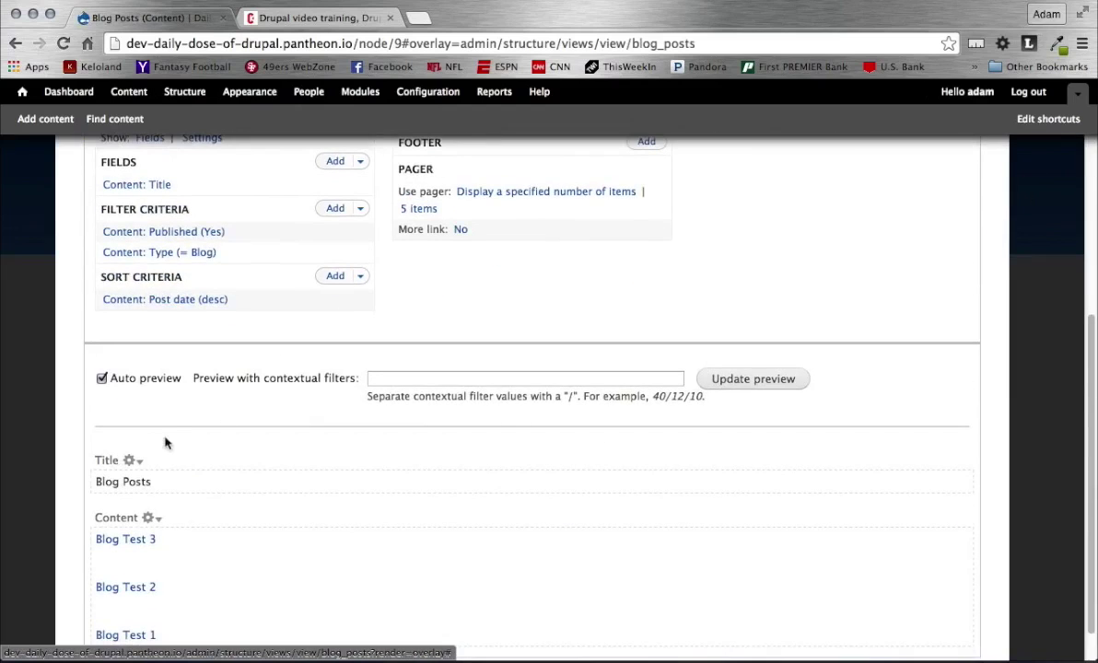
scroll(221, 553, "down", 1)
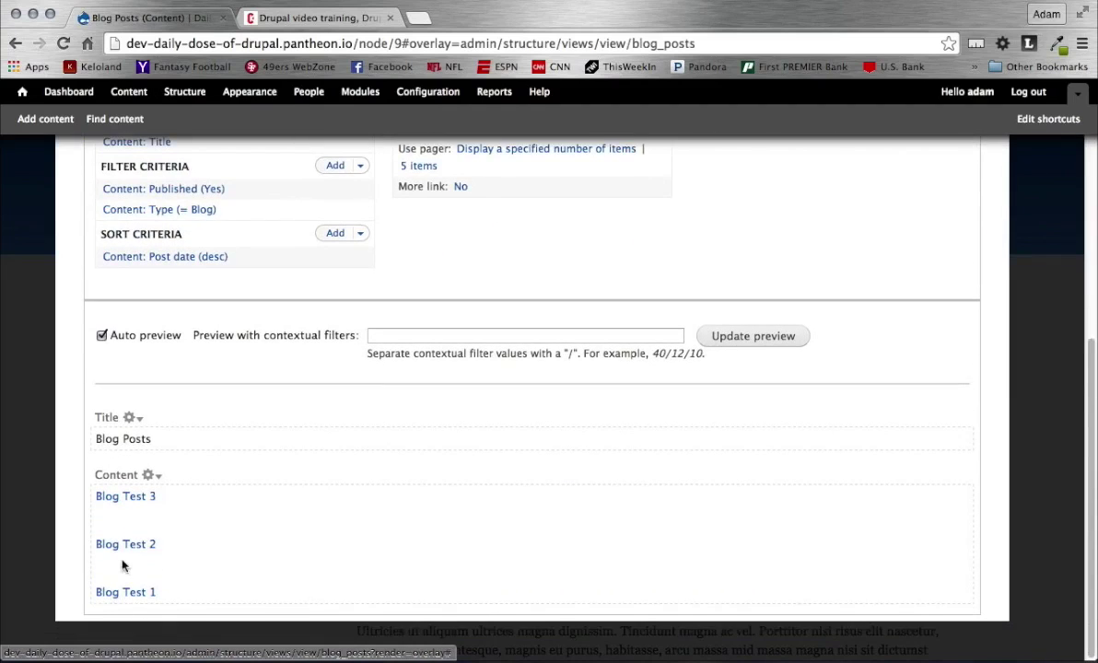
scroll(245, 480, "up", 3)
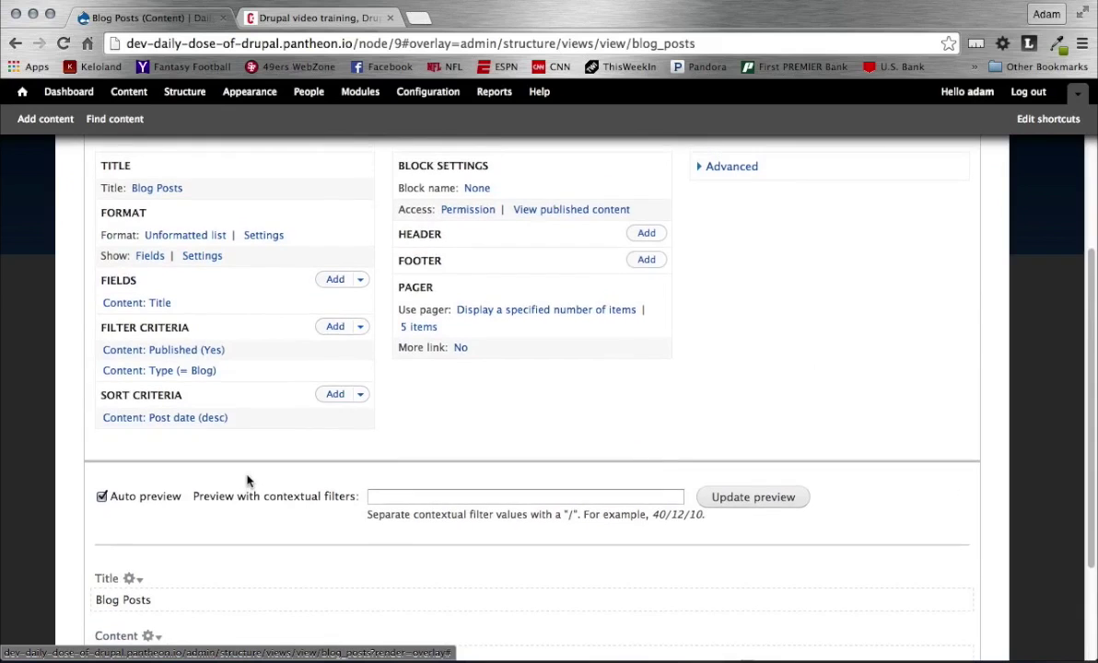
scroll(246, 479, "up", 6)
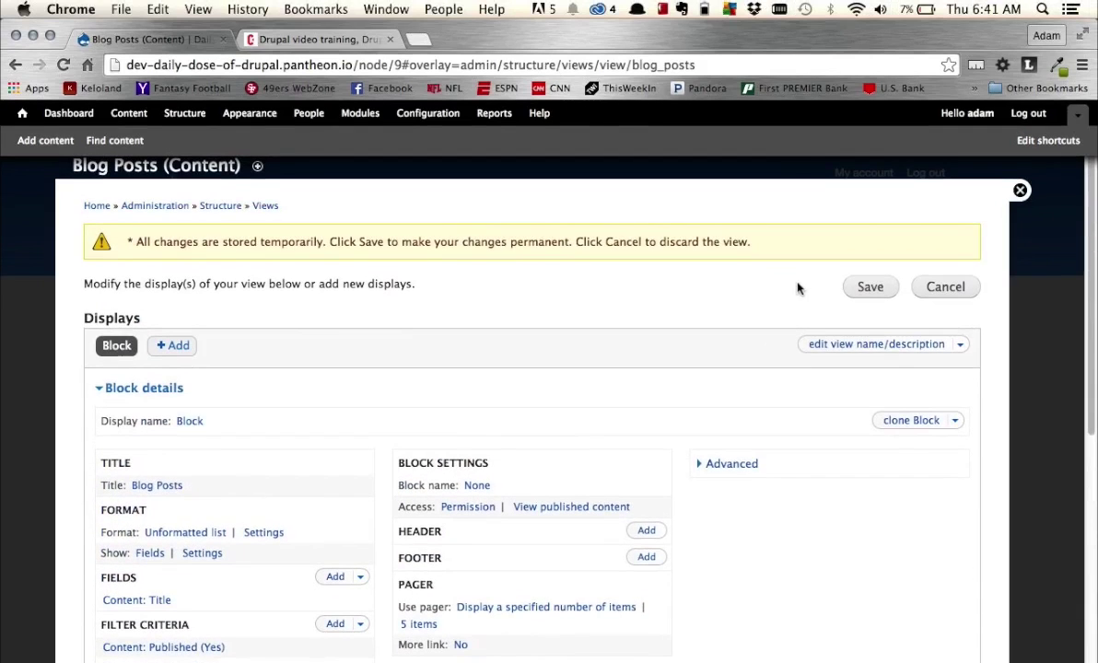
left_click(875, 293)
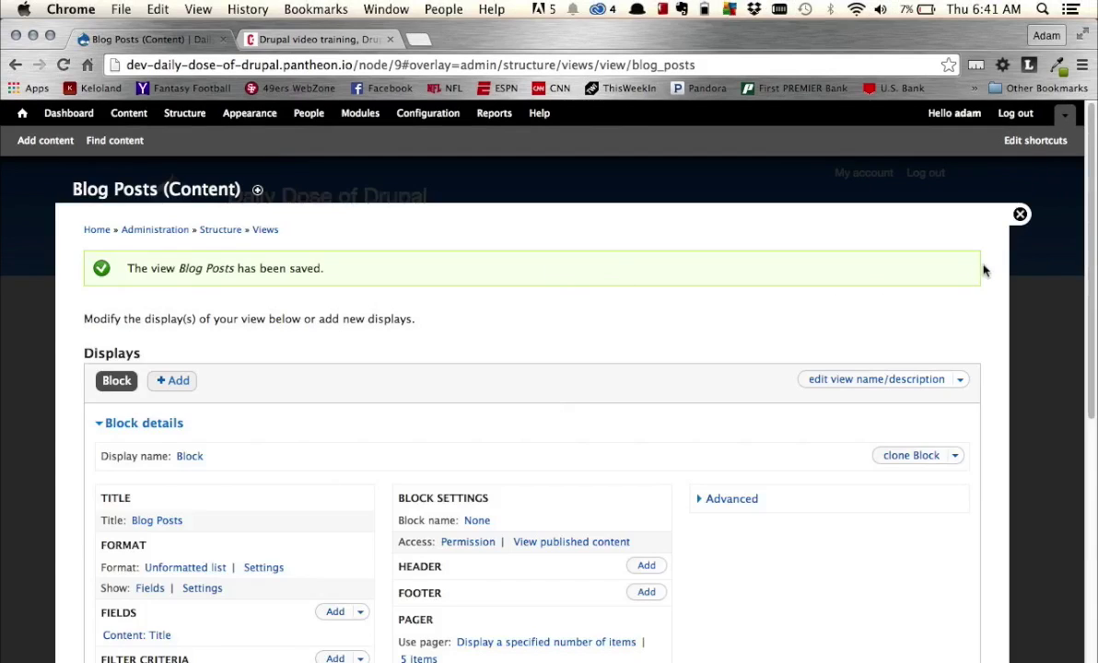
left_click(1021, 217)
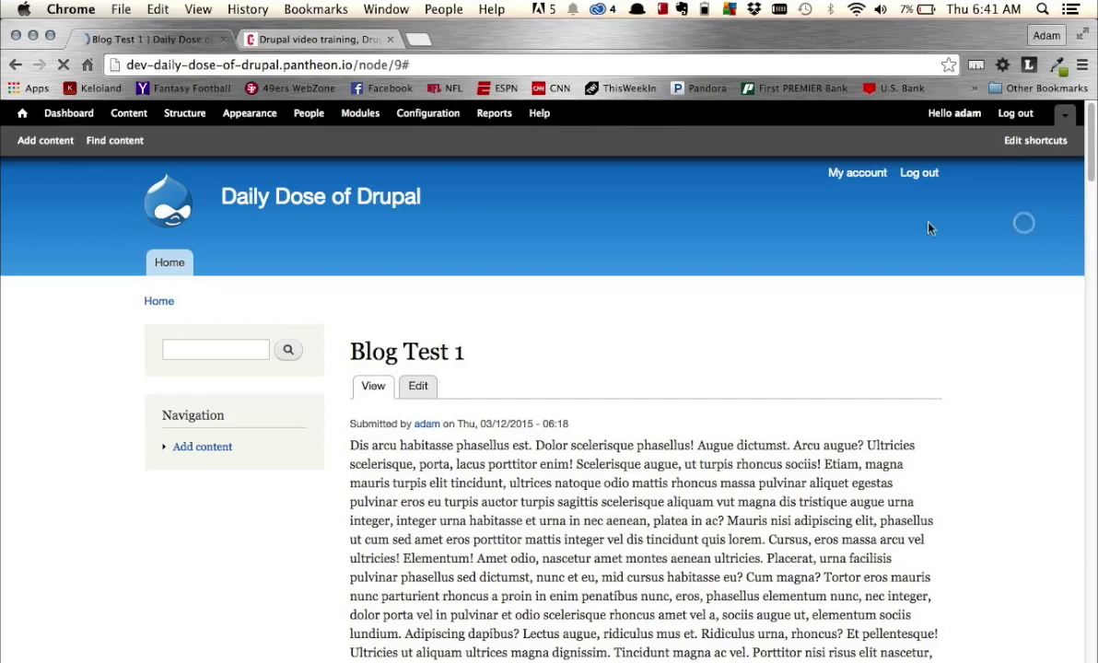
- Assign the View: Blog Posts block to the Sidebar first region in the site's block administration and save the block layout
left_click(198, 115)
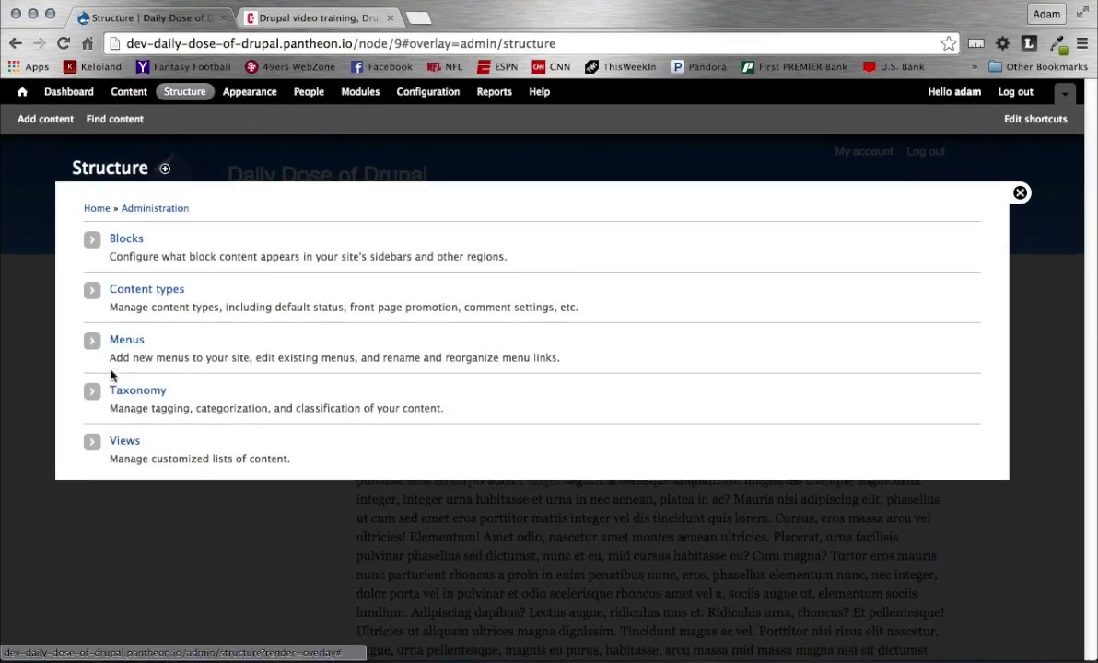
left_click(129, 239)
scroll(270, 444, "down", 5)
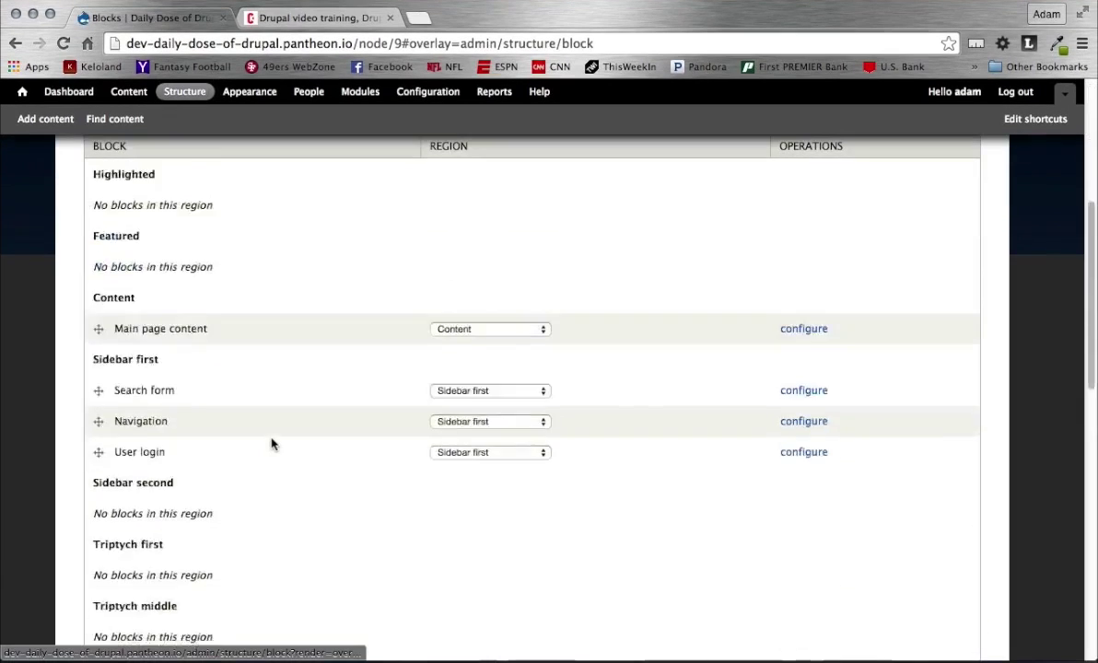
scroll(271, 444, "down", 10)
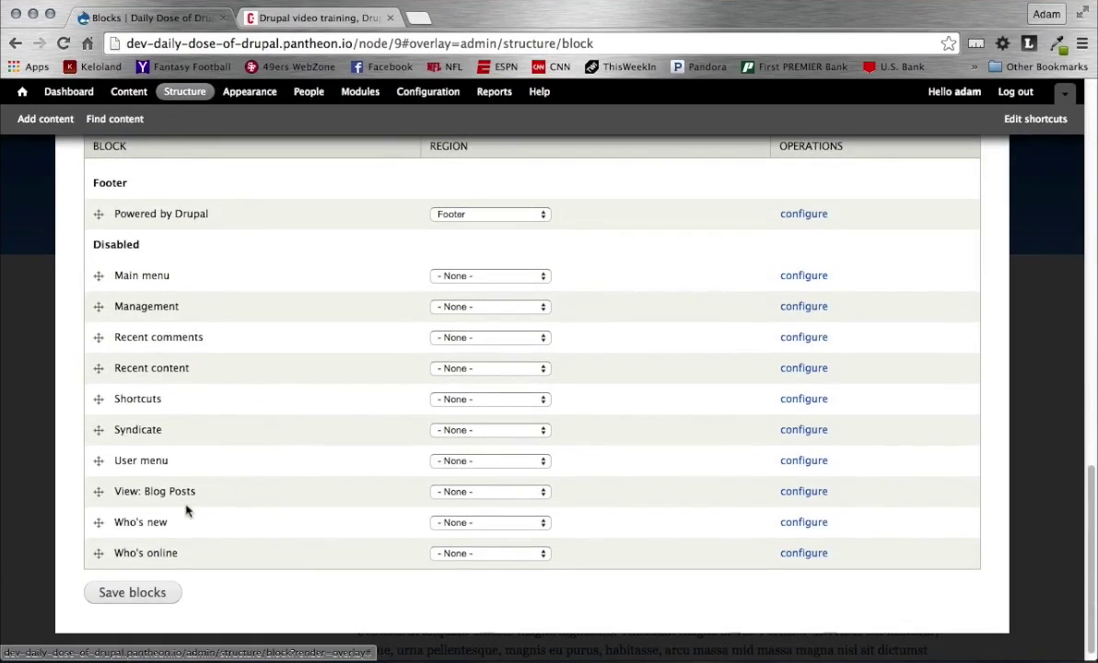
left_click(444, 491)
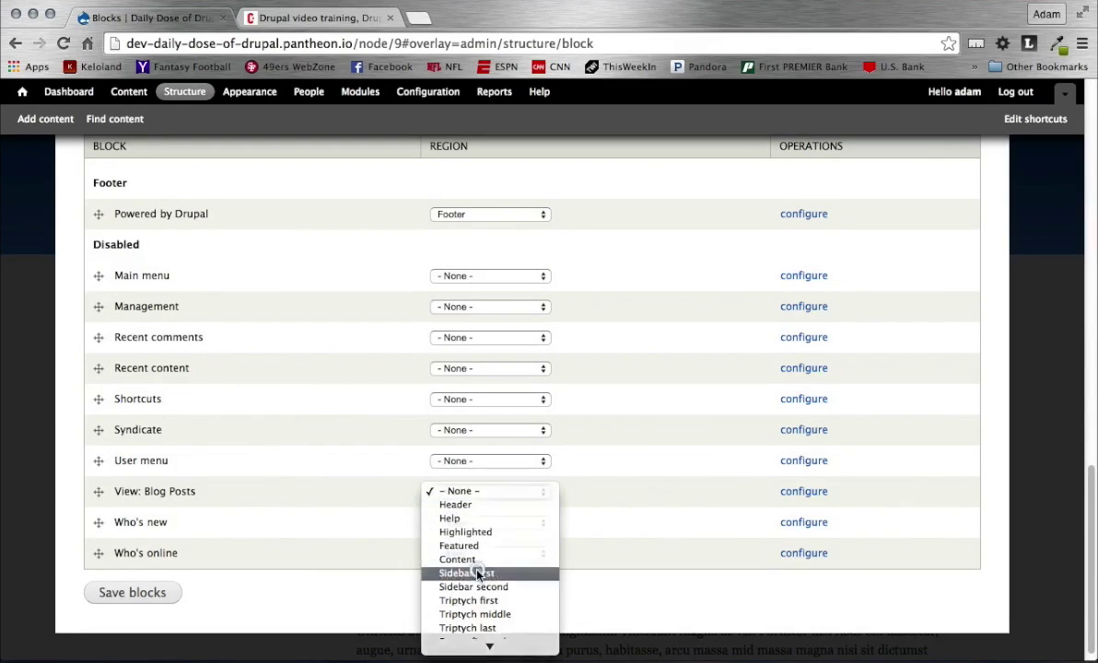
left_click(478, 506)
left_click(179, 592)
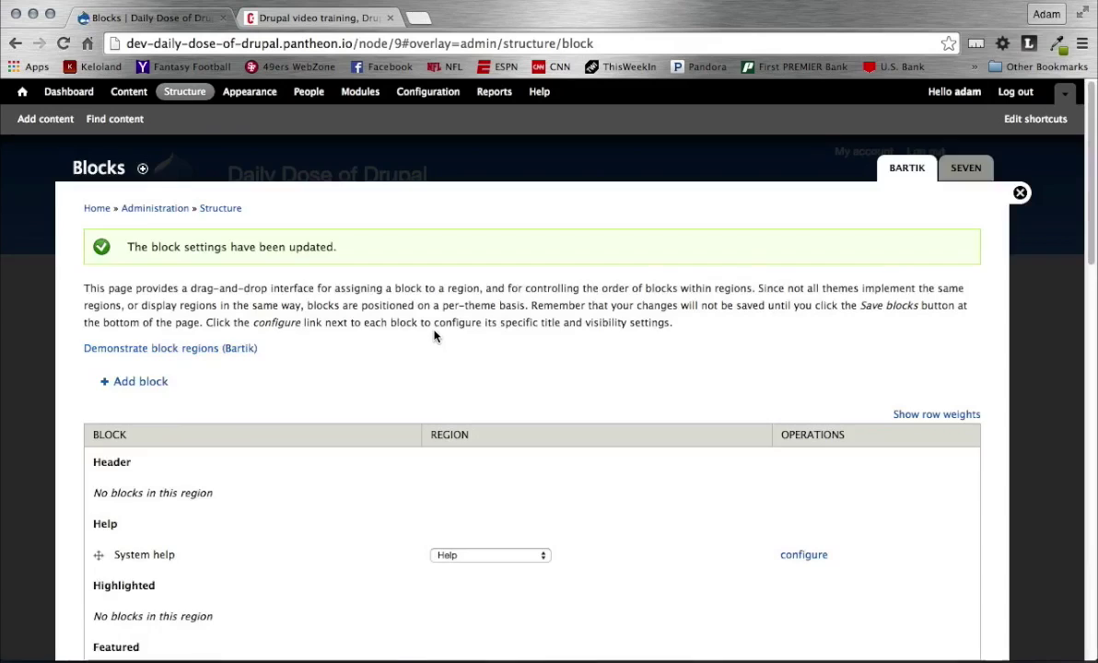
- Restrict the View: Blog Posts block's visibility to the Blog content type, save the block, and return to the site page
scroll(435, 335, "down", 3)
scroll(434, 335, "down", 5)
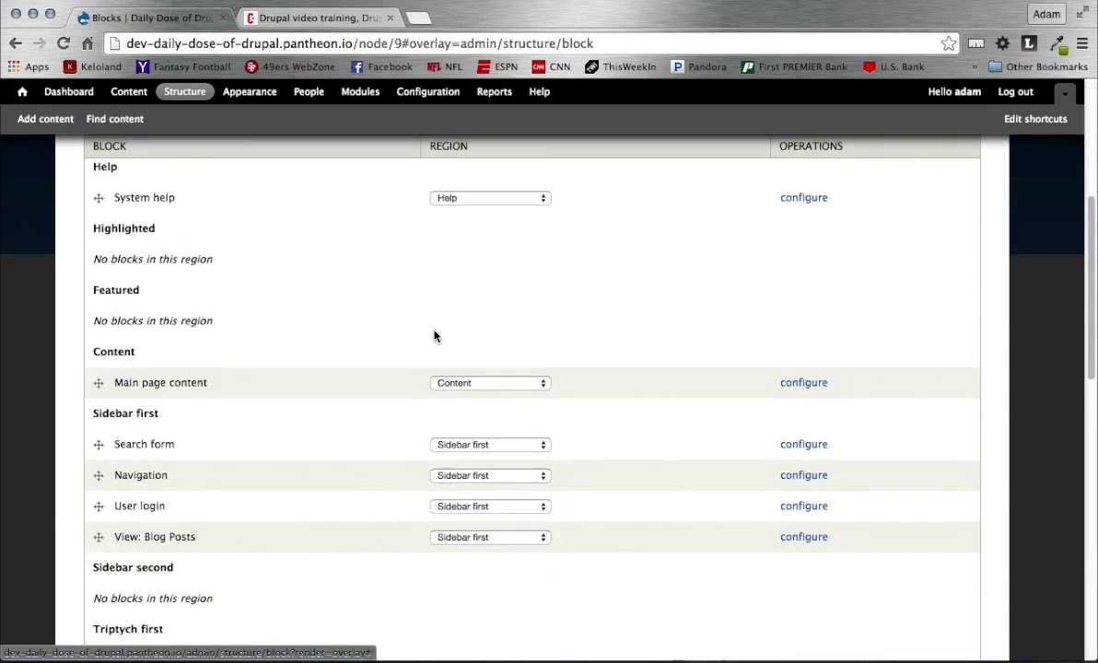
left_click(794, 453)
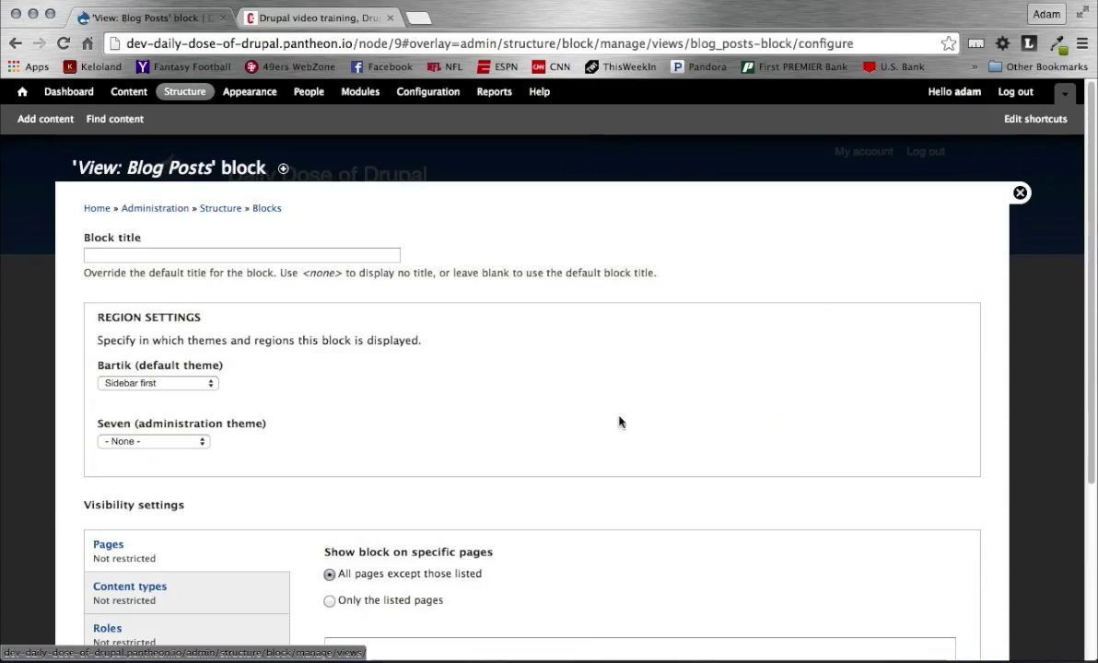
scroll(479, 405, "down", 3)
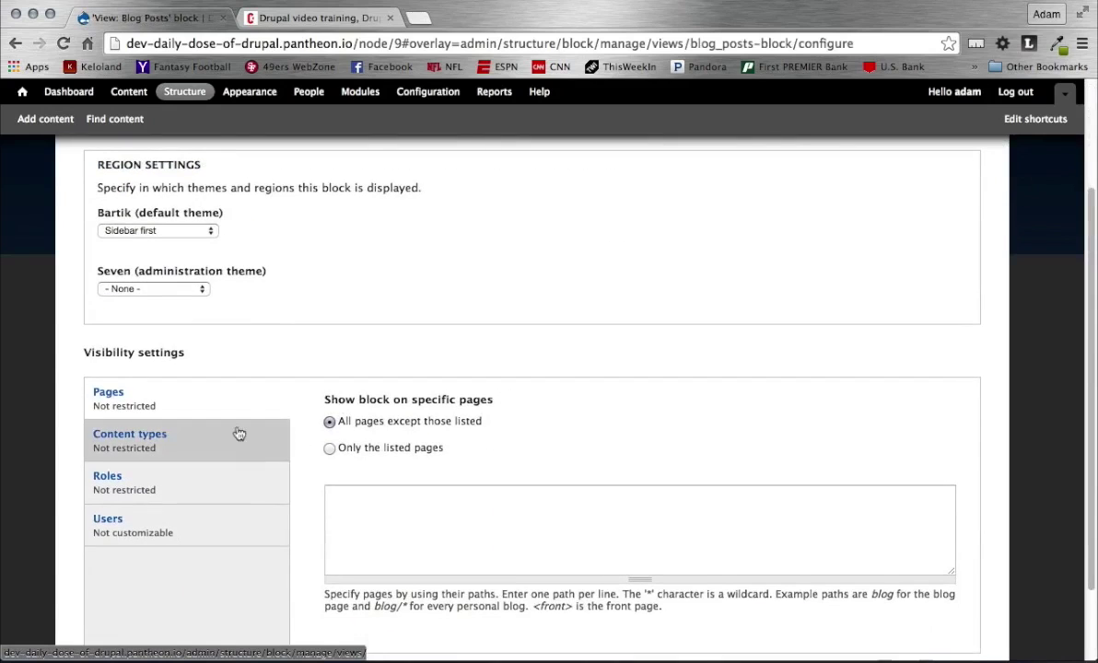
left_click(140, 449)
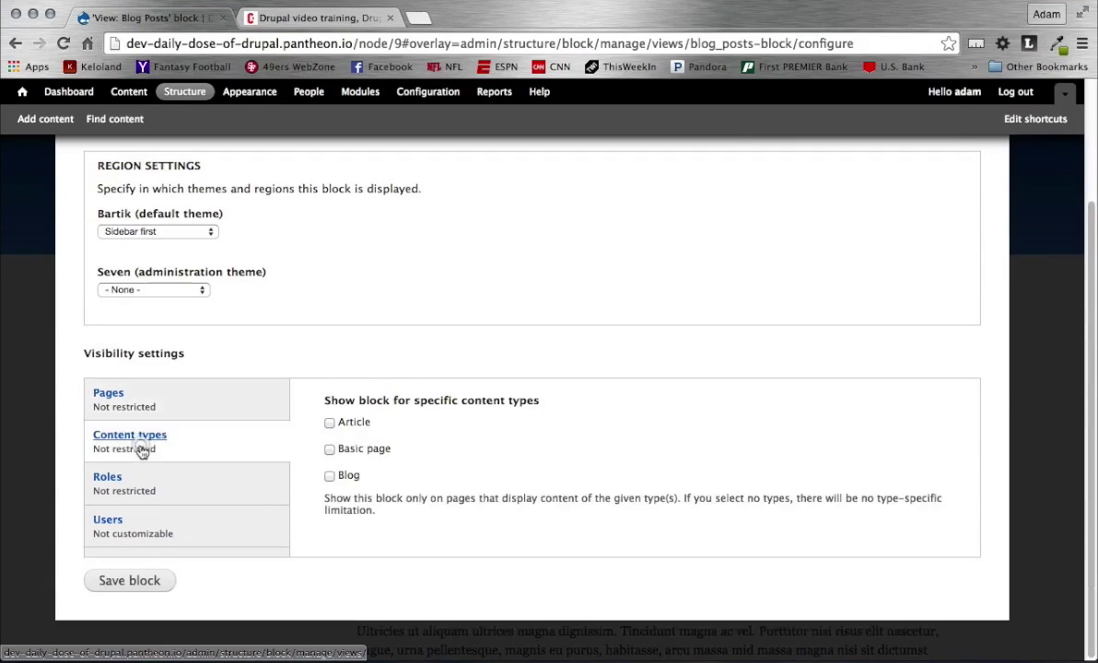
left_click(330, 476)
left_click(148, 582)
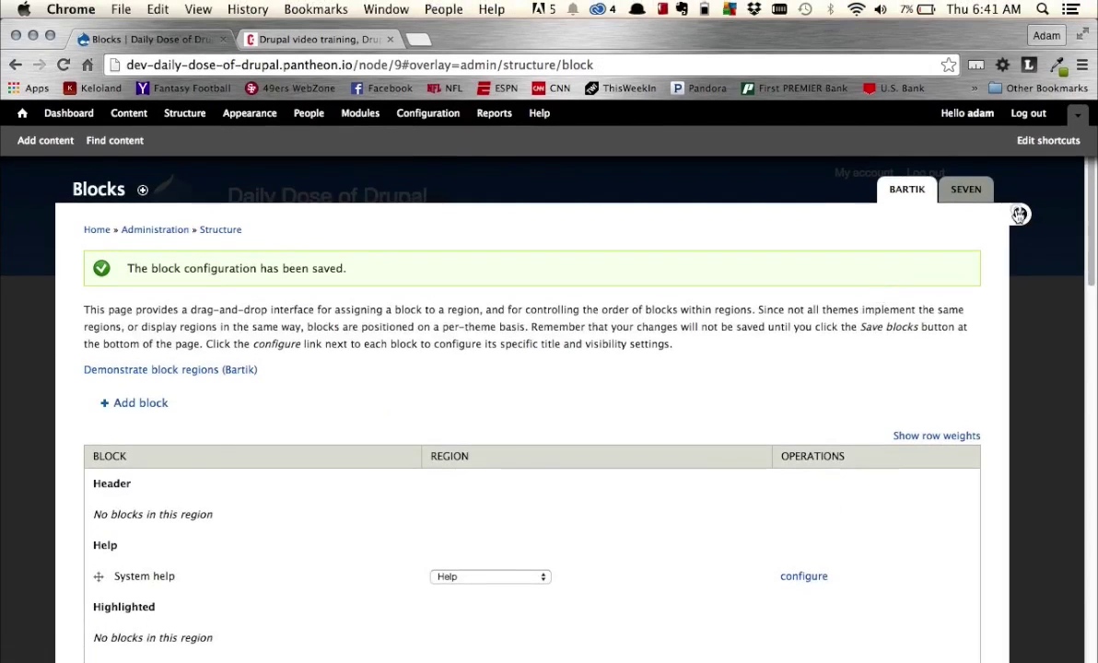
left_click(1018, 190)
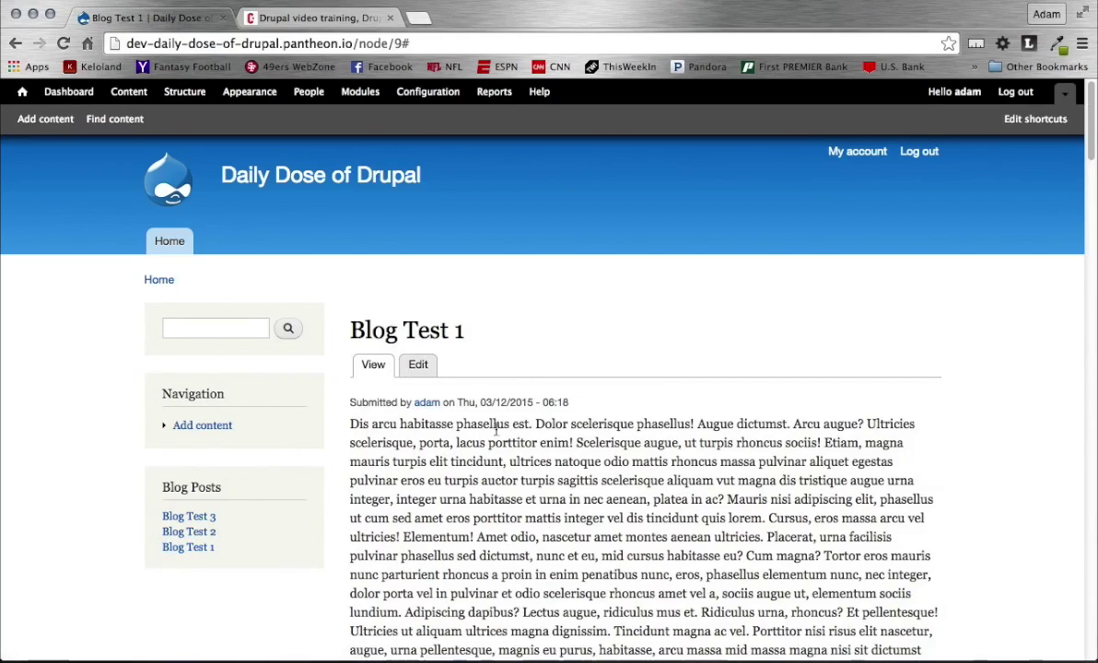
- Visit the Blog Test 2 post from the Blog Posts block and open the block's view for editing with its advanced settings expanded
left_click(189, 531)
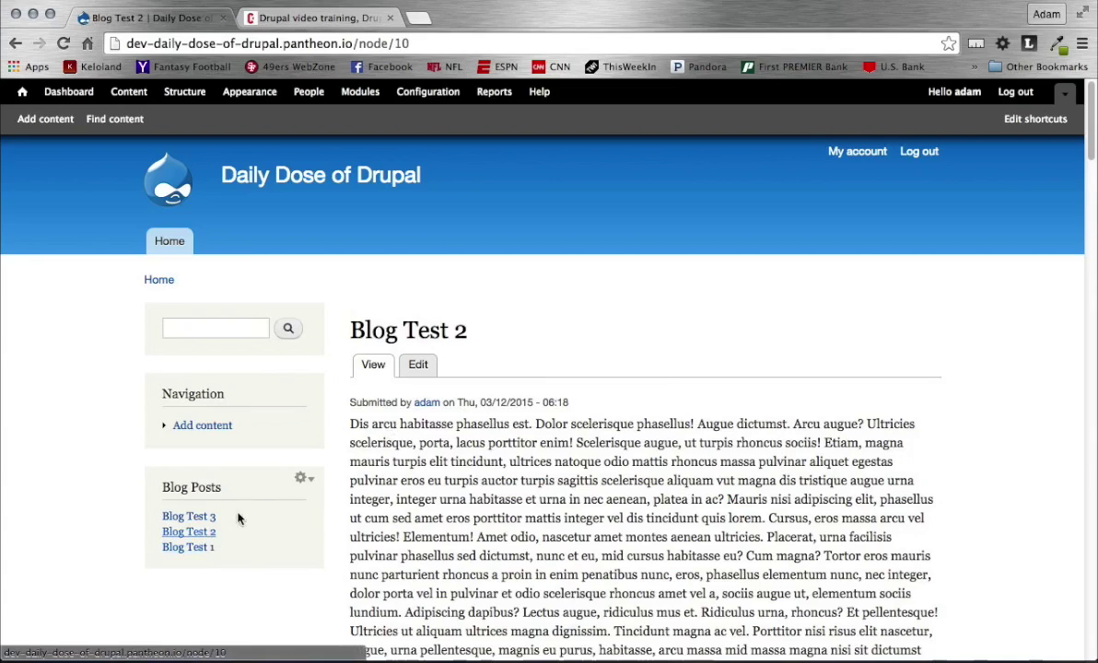
left_click(303, 480)
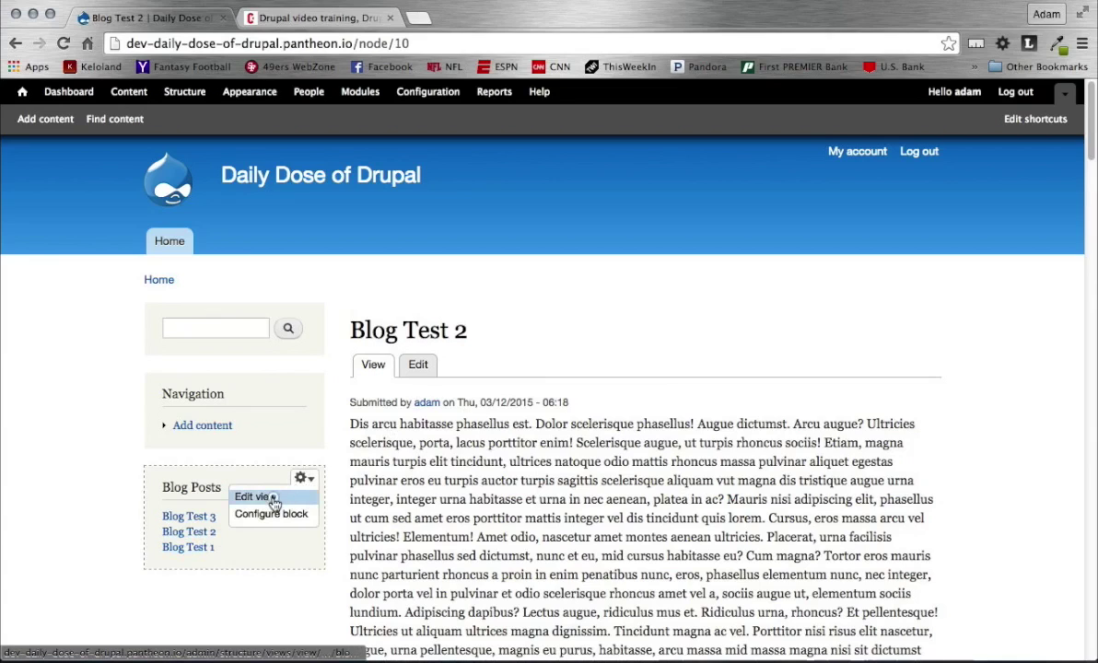
left_click(256, 497)
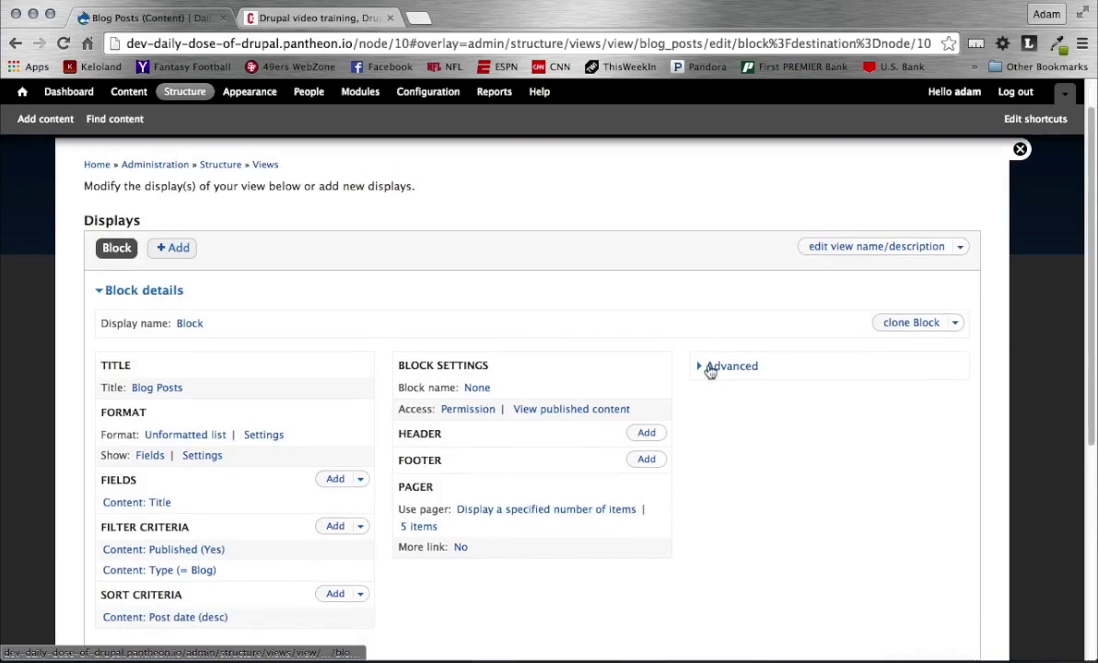
scroll(714, 368, "down", 1)
left_click(728, 348)
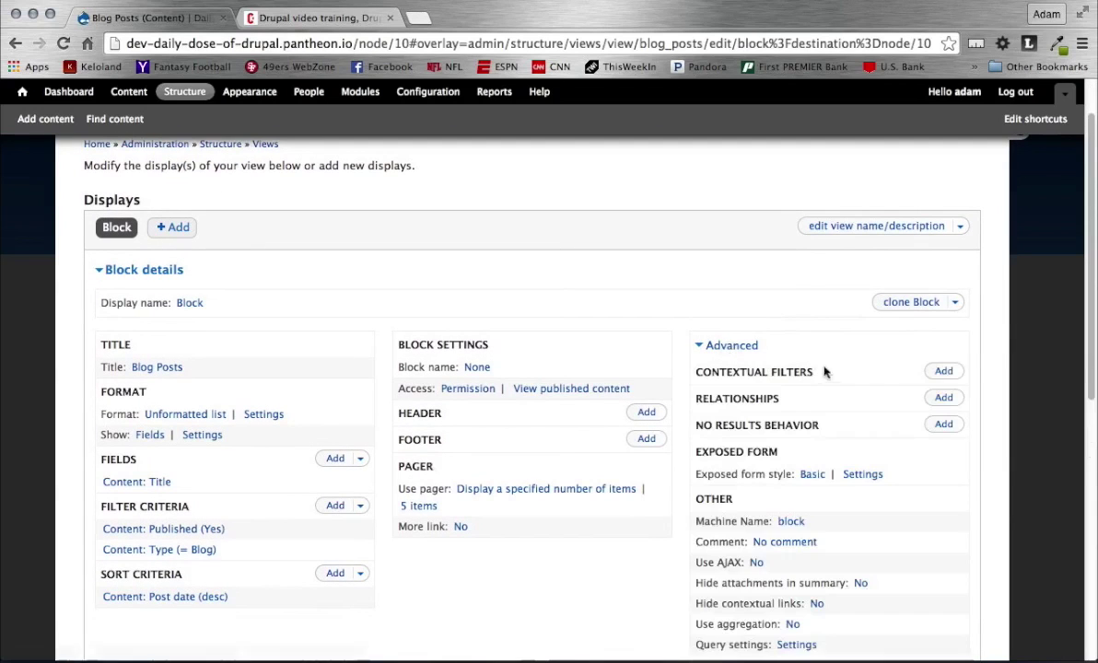
- Search the contextual filters for nid and add the Content: Nid filter to all displays of the view
left_click(946, 373)
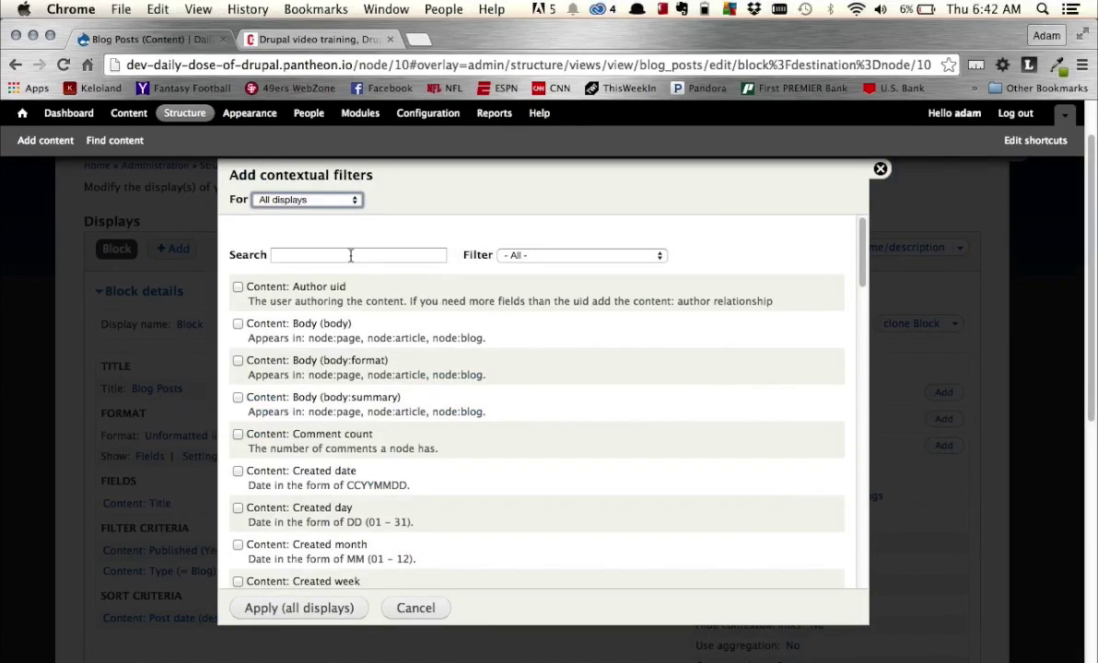
left_click(350, 256)
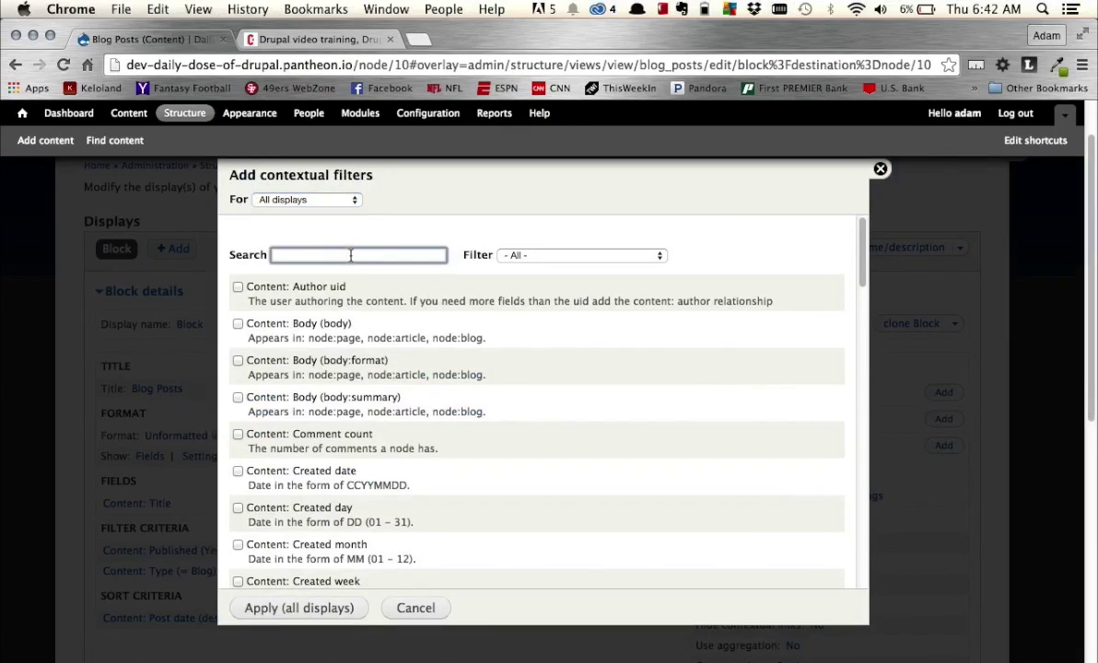
type("nid")
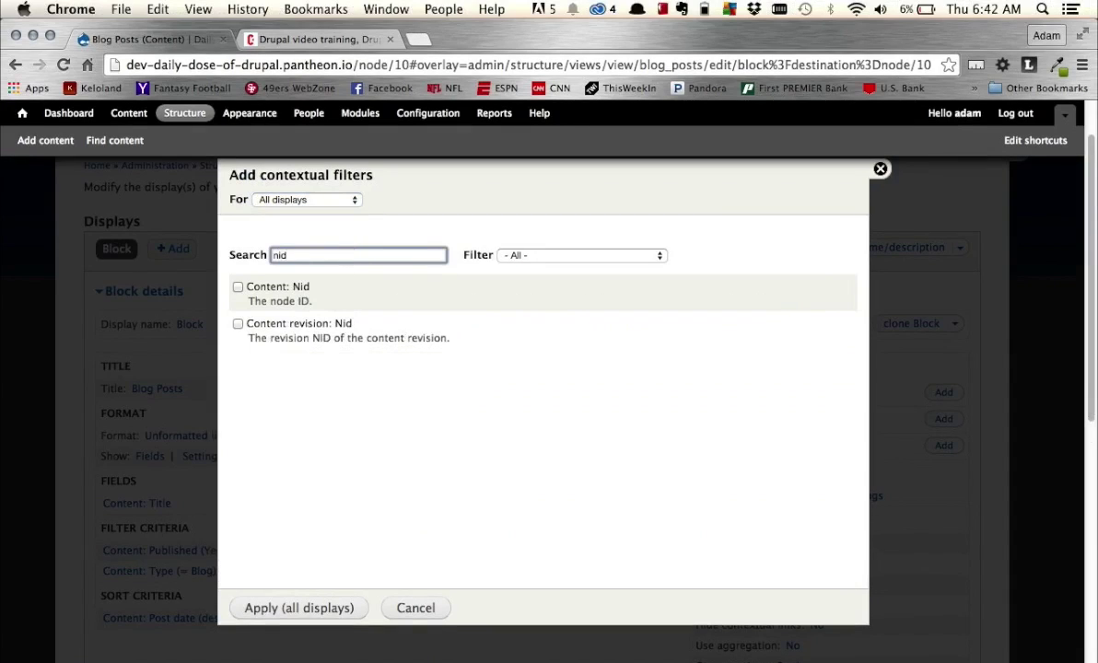
left_click(238, 289)
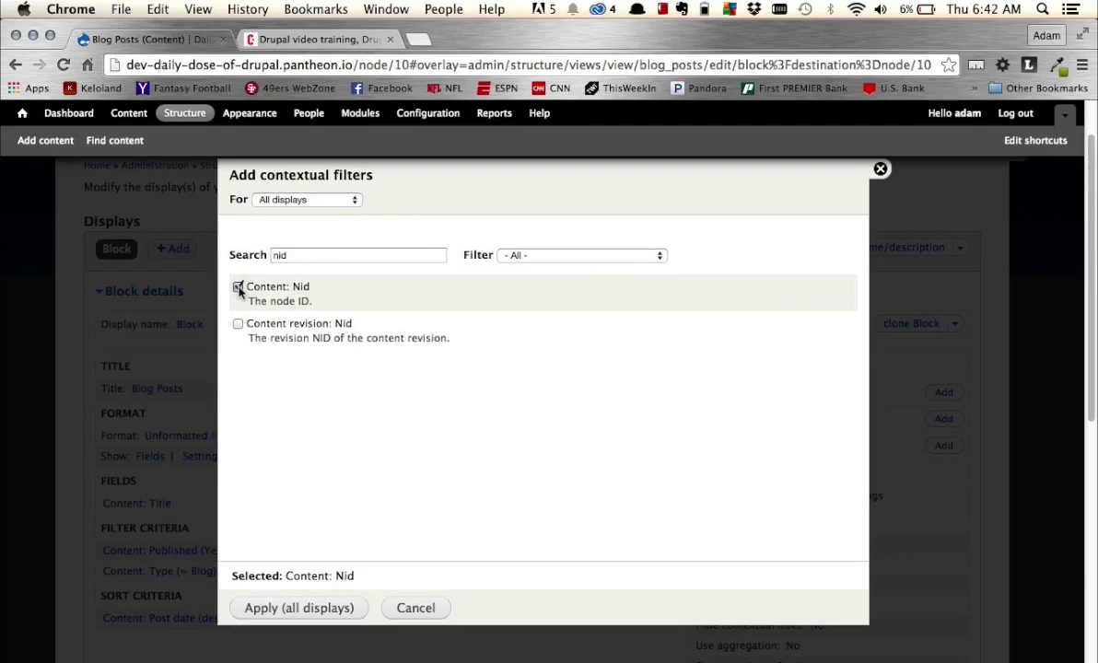
left_click(290, 587)
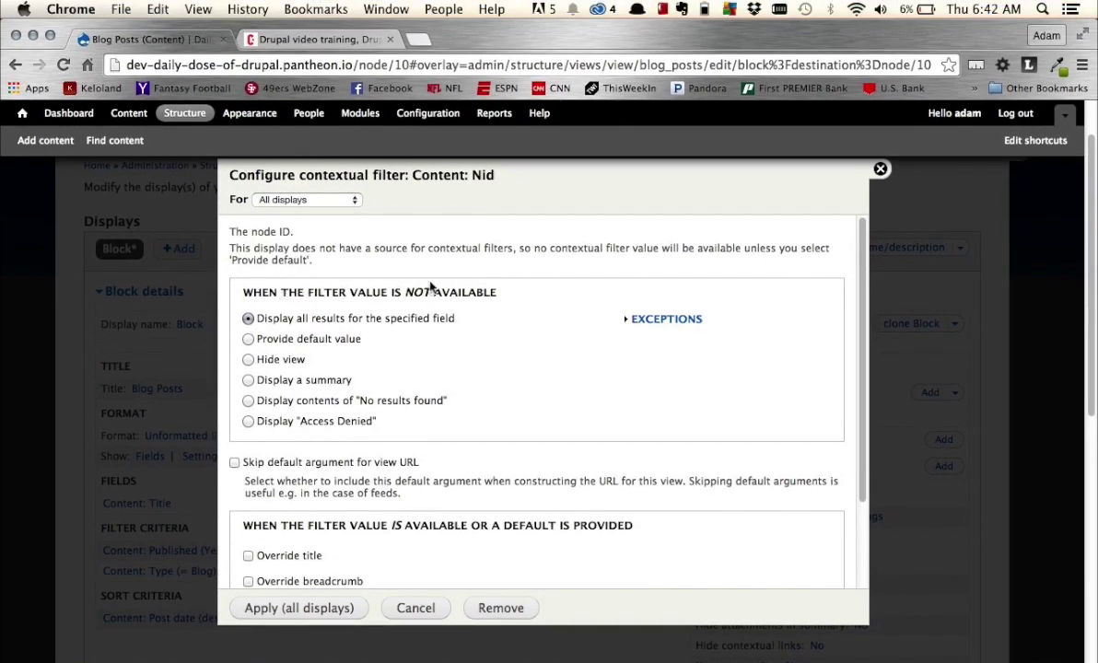
- Make the Nid contextual filter provide a default value of type Content ID from URL when no filter value is available
left_click(286, 339)
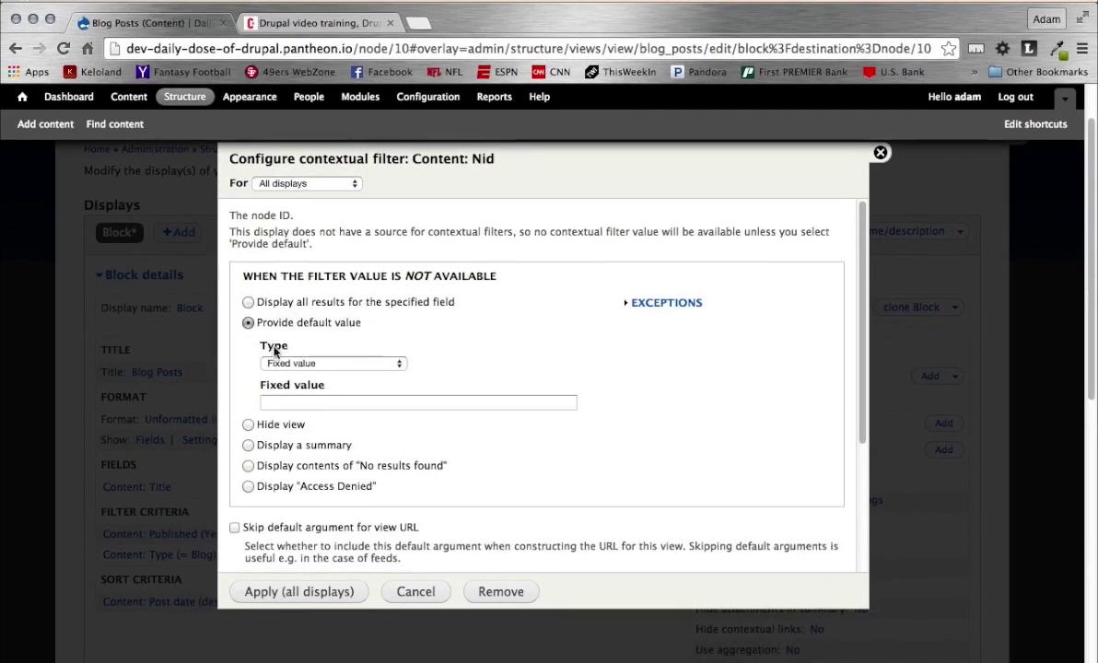
left_click(291, 380)
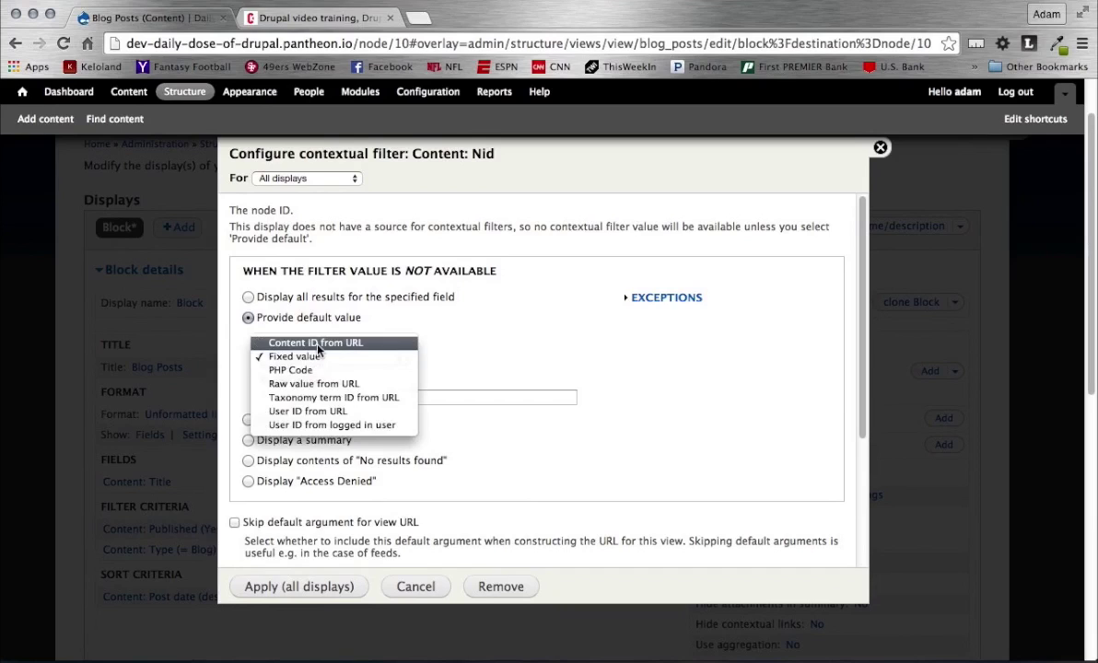
left_click(317, 345)
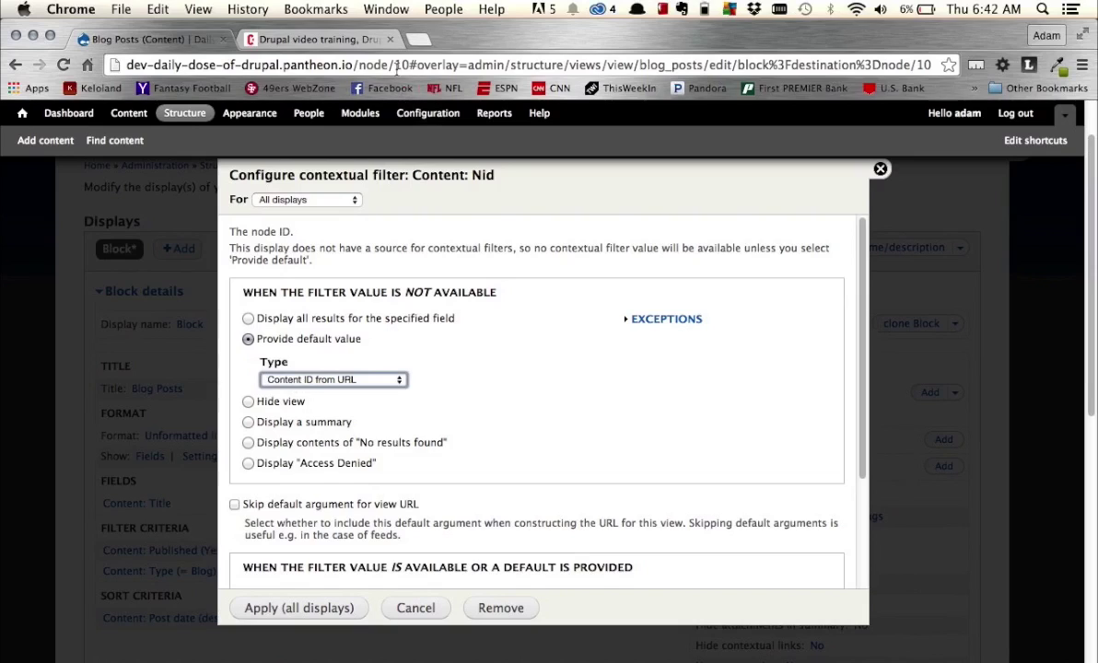
double_click(401, 65)
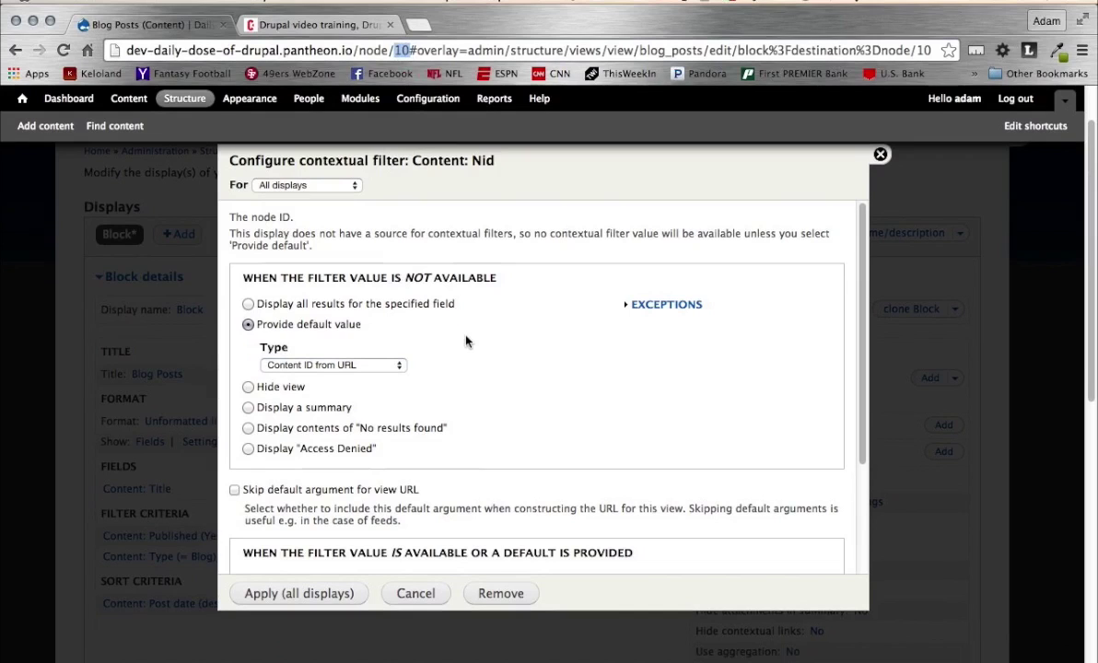
left_click(500, 387)
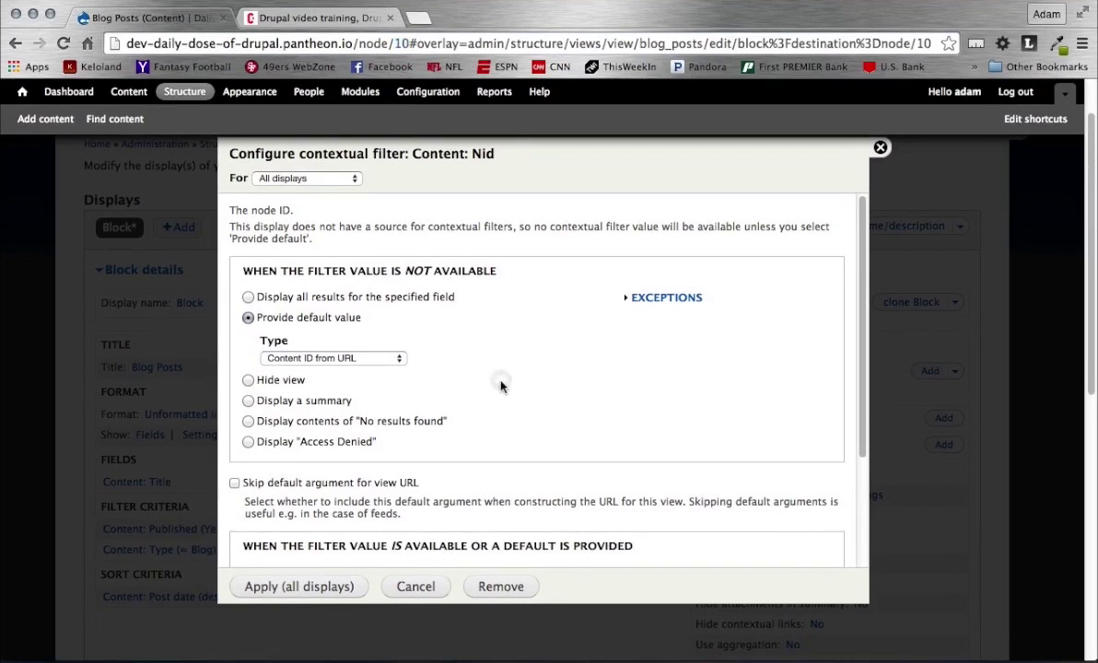
- Enable Exclude for the Nid contextual filter, apply the filter to all displays, and save the Blog Posts view
scroll(490, 386, "down", 2)
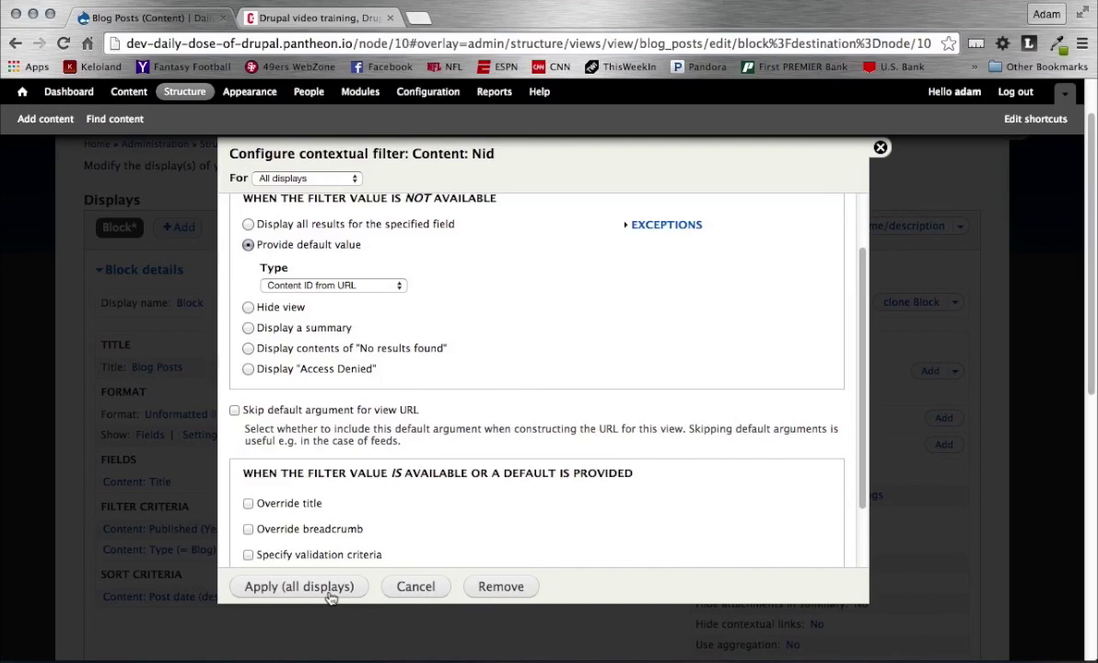
scroll(359, 374, "down", 4)
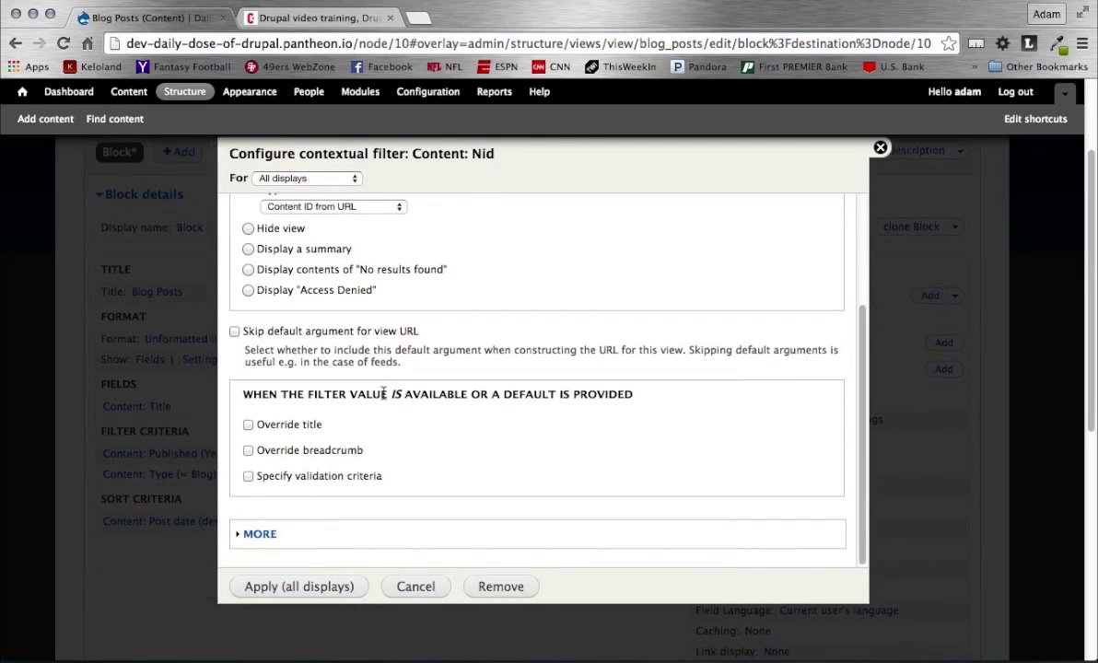
left_click(254, 535)
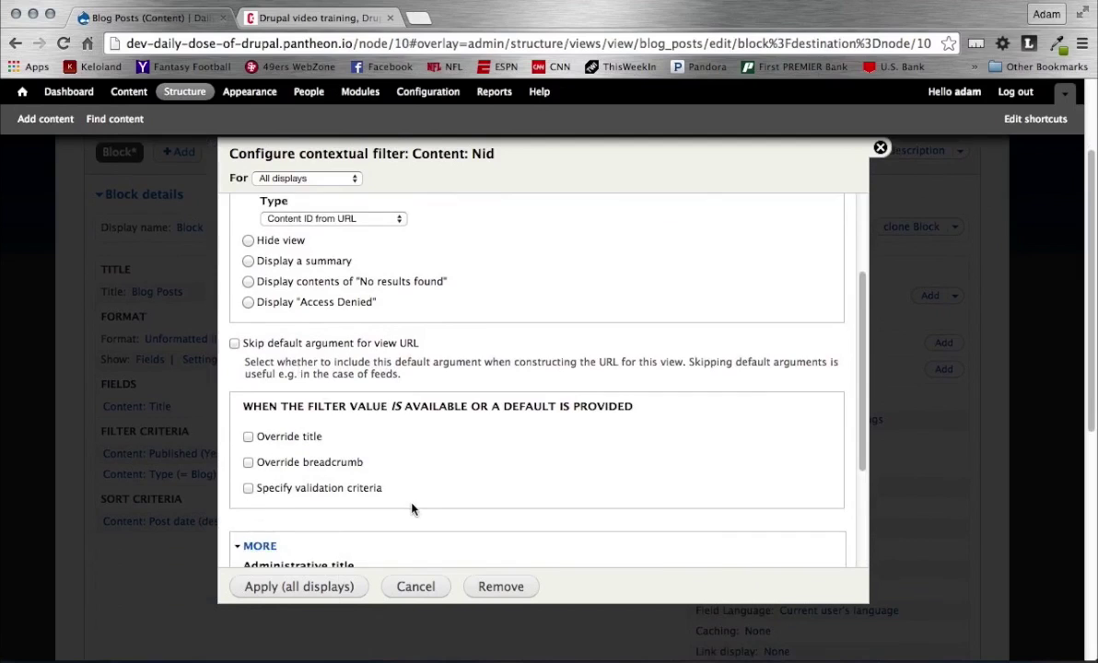
scroll(412, 510, "down", 3)
scroll(412, 510, "down", 2)
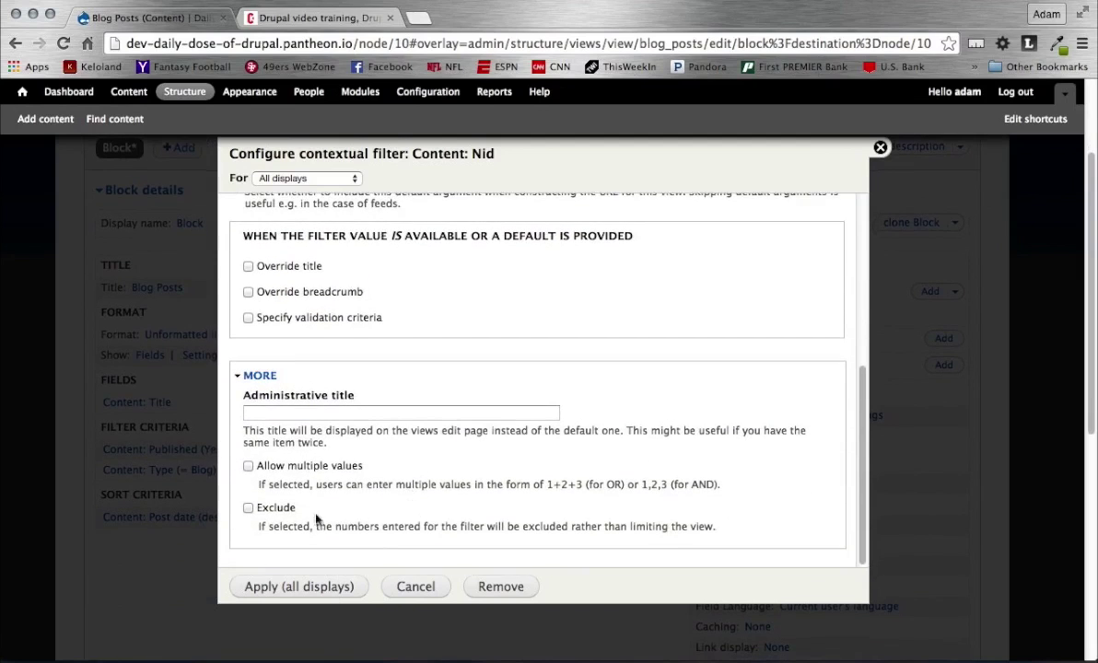
left_click(248, 509)
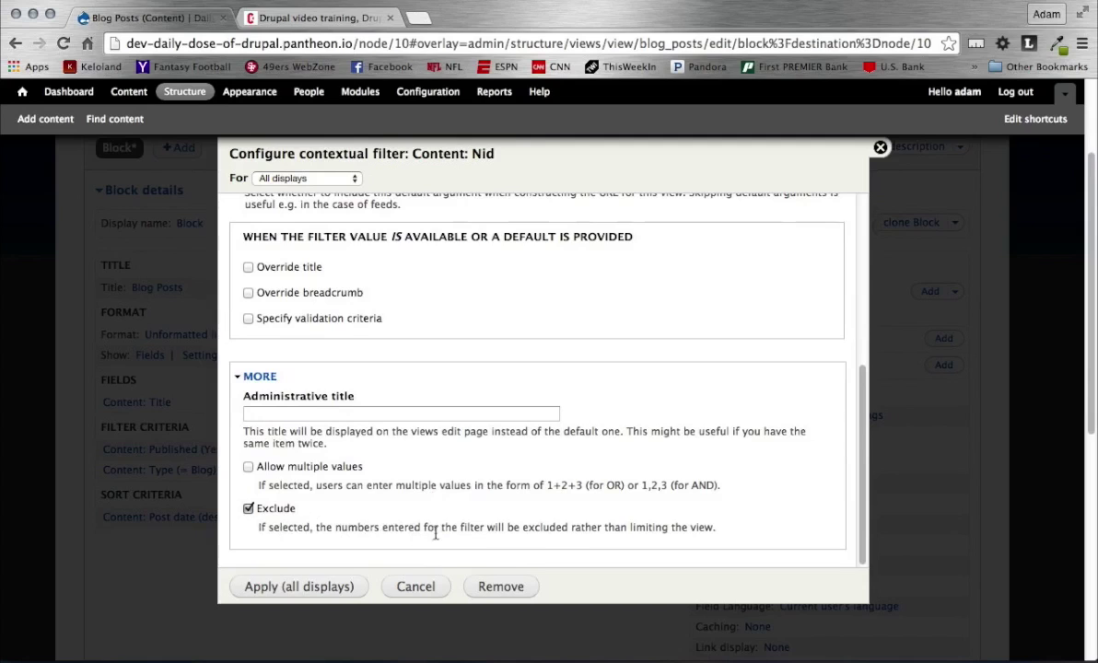
left_click_drag(502, 528, 705, 528)
scroll(619, 345, "up", 5)
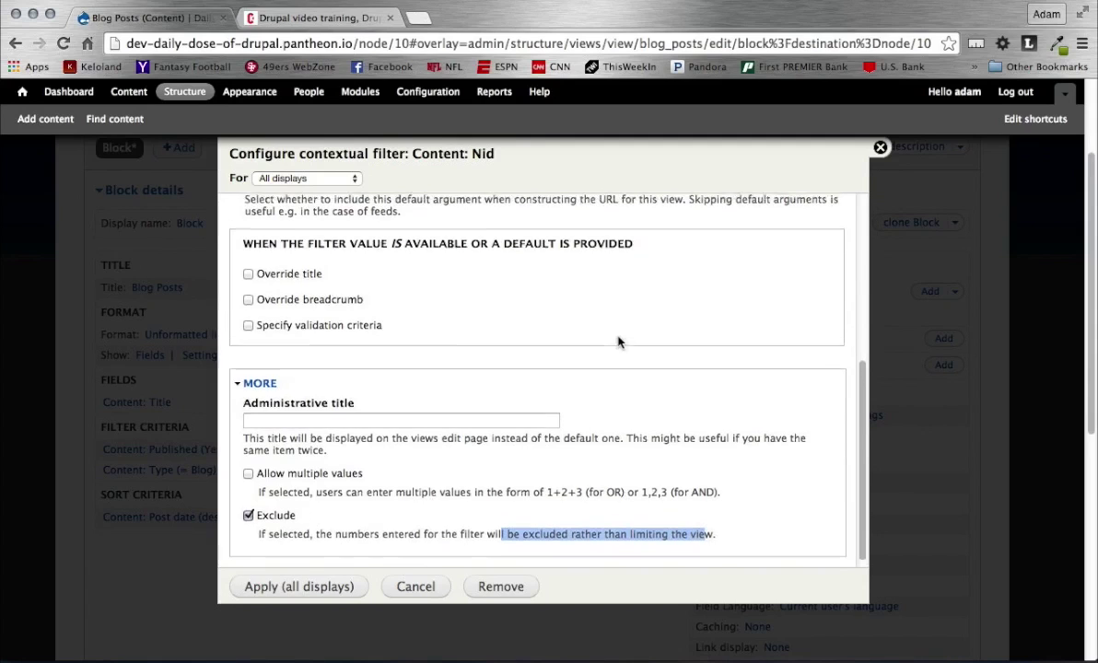
scroll(618, 342, "up", 2)
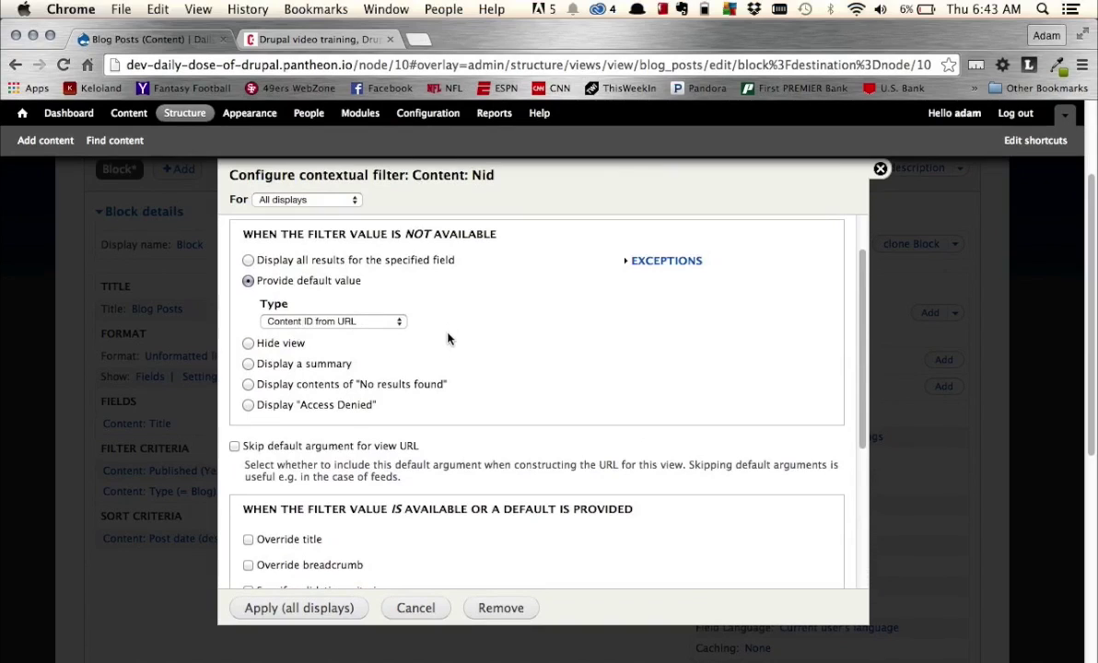
scroll(448, 342, "down", 5)
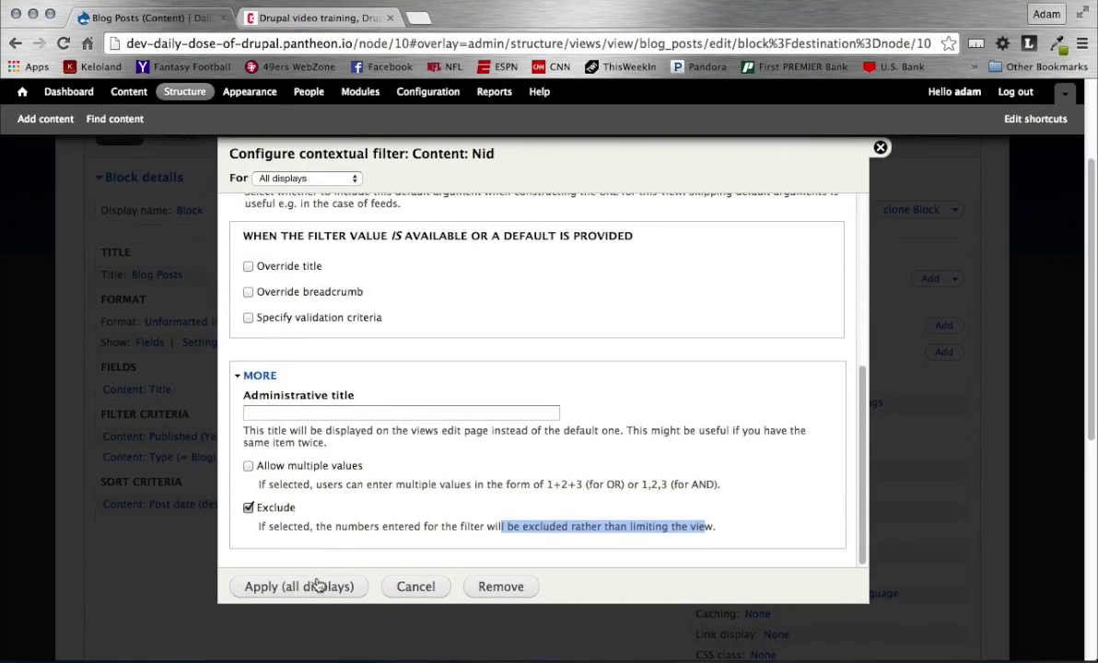
left_click(317, 586)
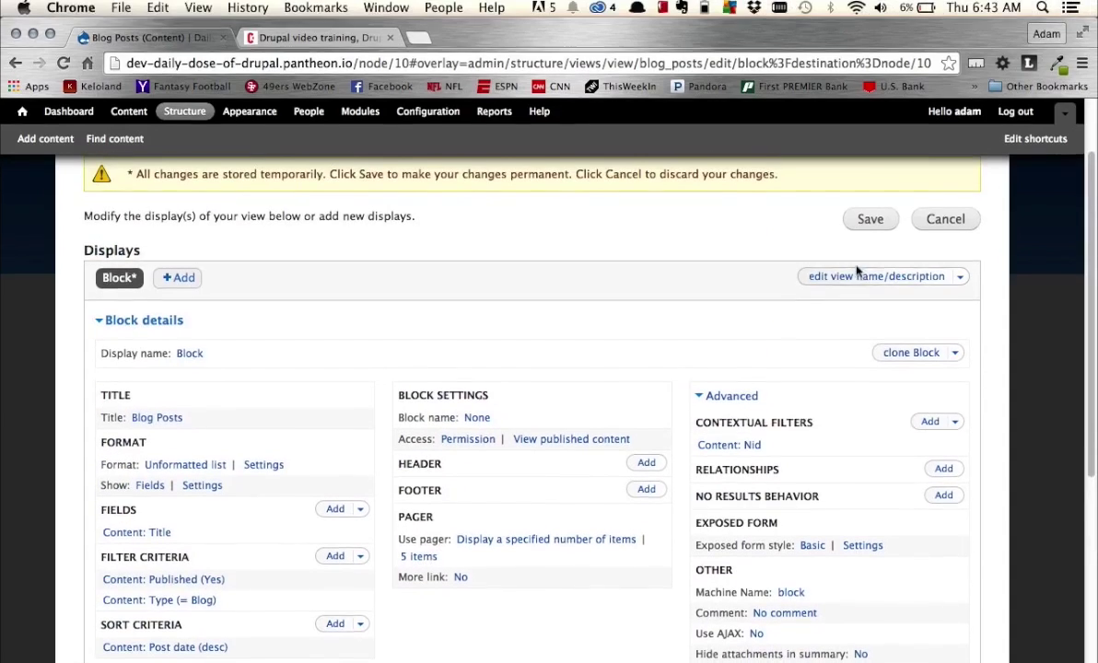
left_click(869, 200)
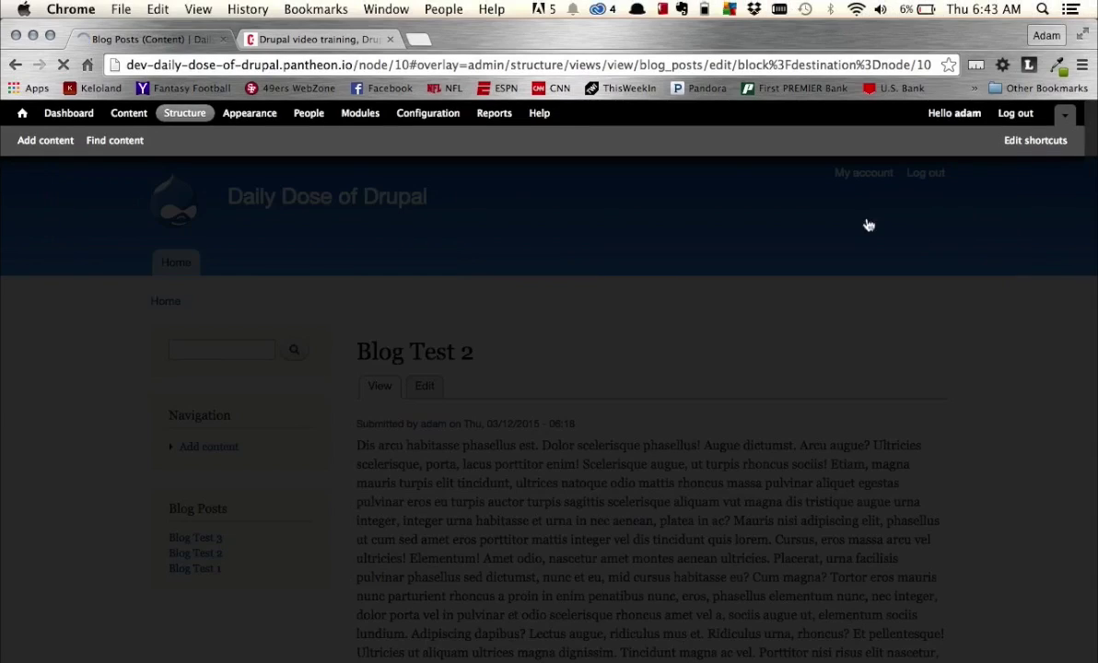
- Check the Blog Posts block on the Blog Test 2 page, and follow its links to check it on Blog Test 3 and Blog Test 1
scroll(618, 357, "down", 3)
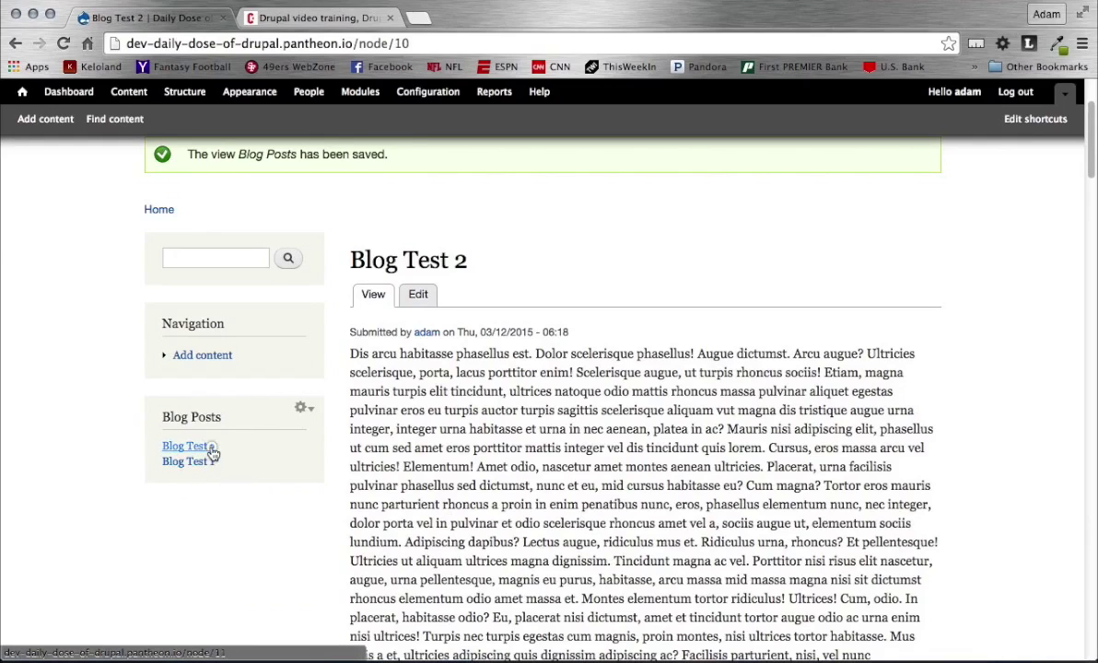
left_click(204, 448)
scroll(350, 474, "down", 2)
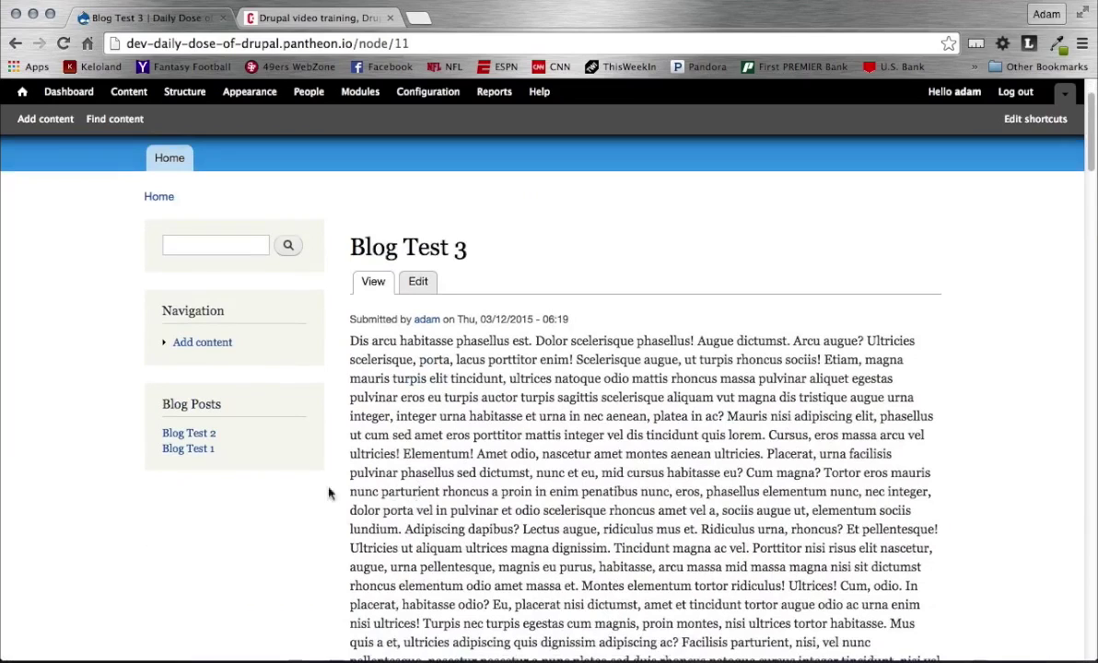
left_click(181, 455)
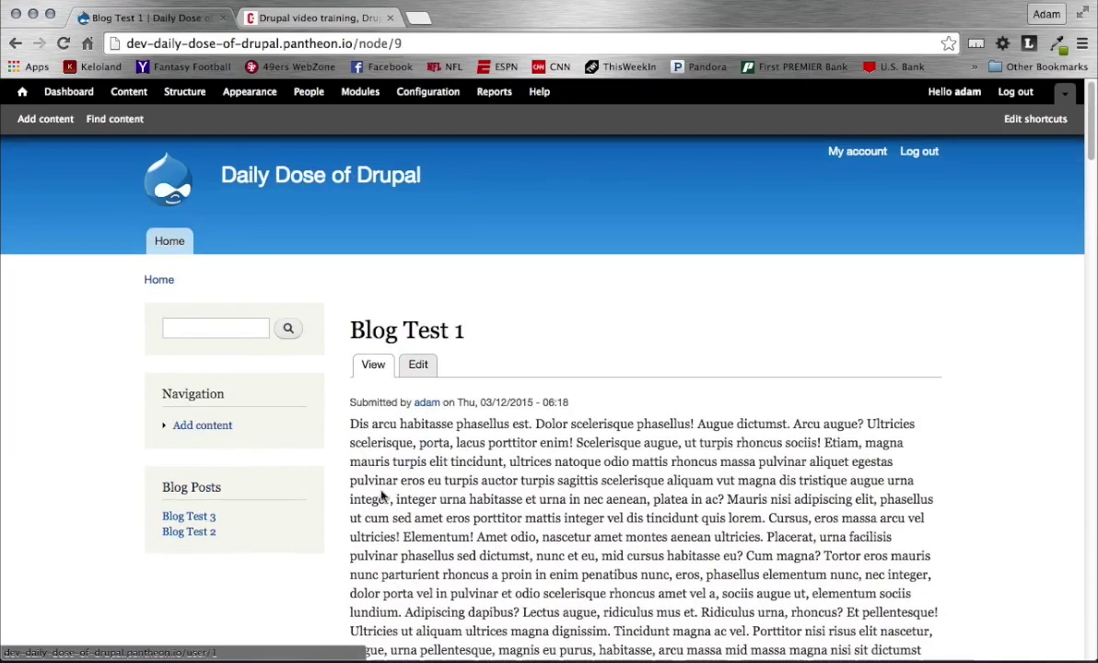
scroll(433, 470, "down", 3)
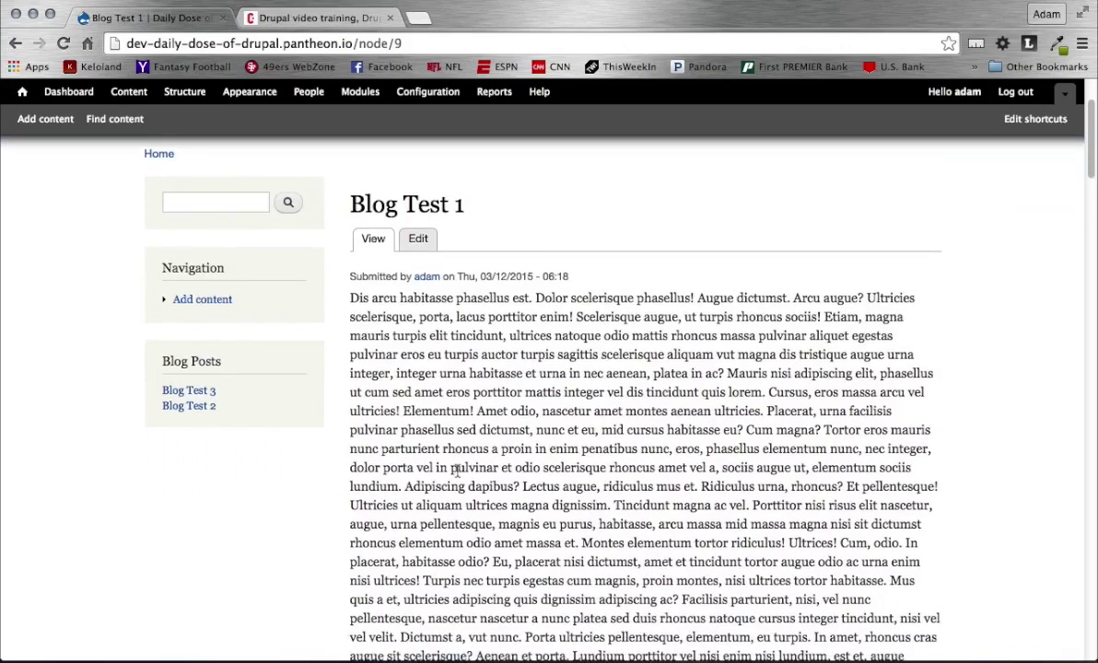
scroll(455, 470, "up", 3)
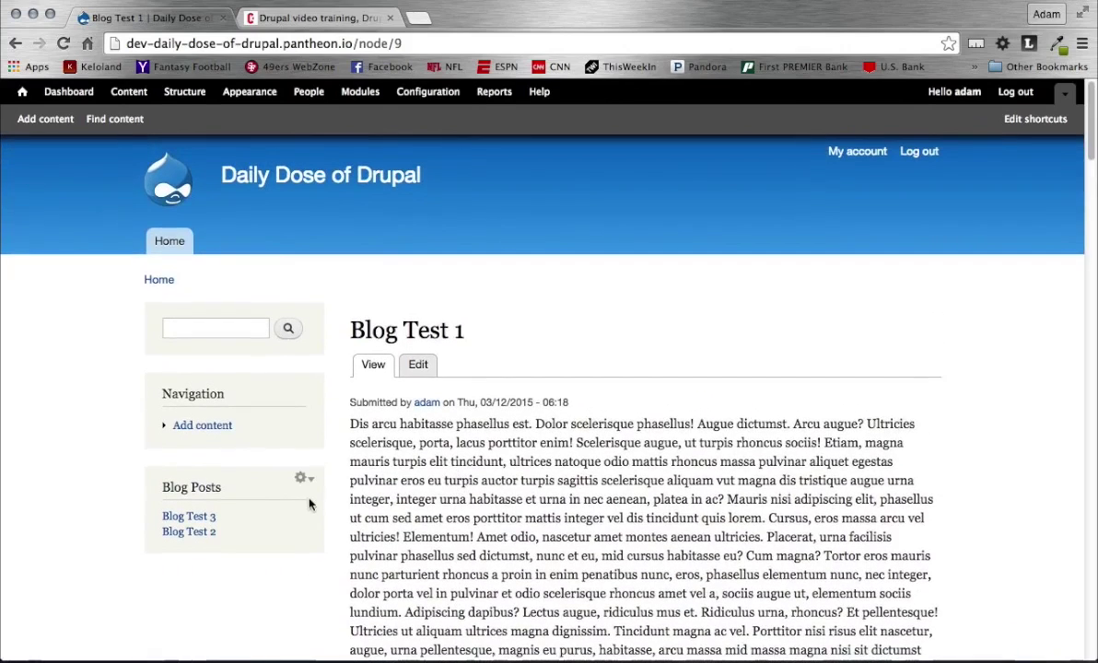
- Review the Nid contextual filter's default value and Exclude settings in the Blog Posts view, and return to the post without making changes
left_click(309, 487)
left_click(265, 495)
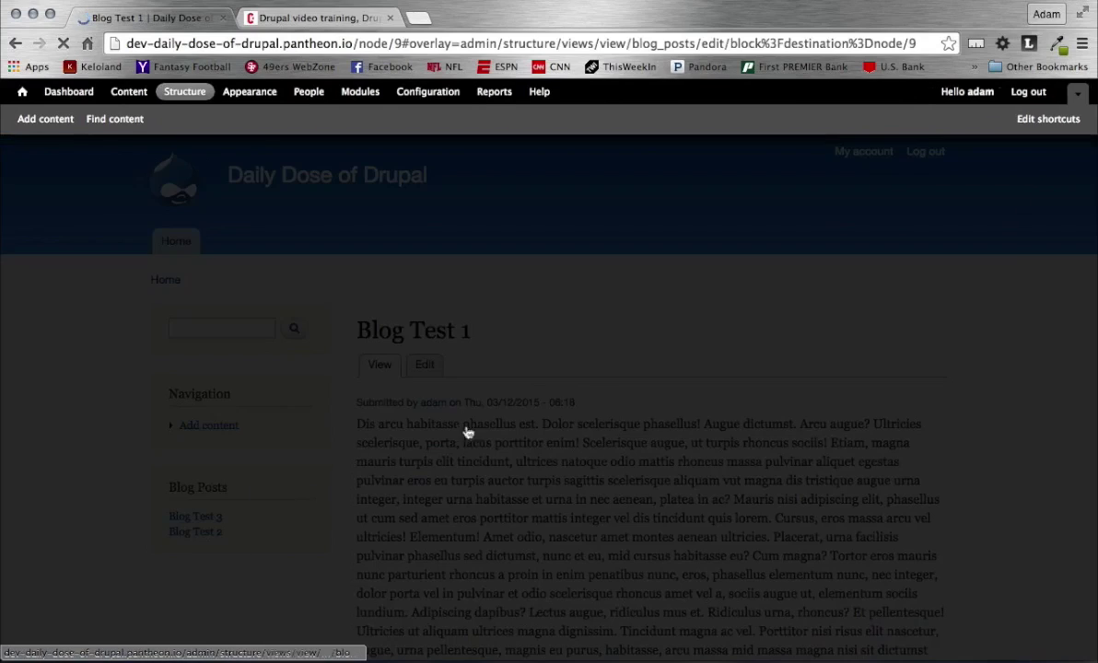
scroll(571, 402, "down", 3)
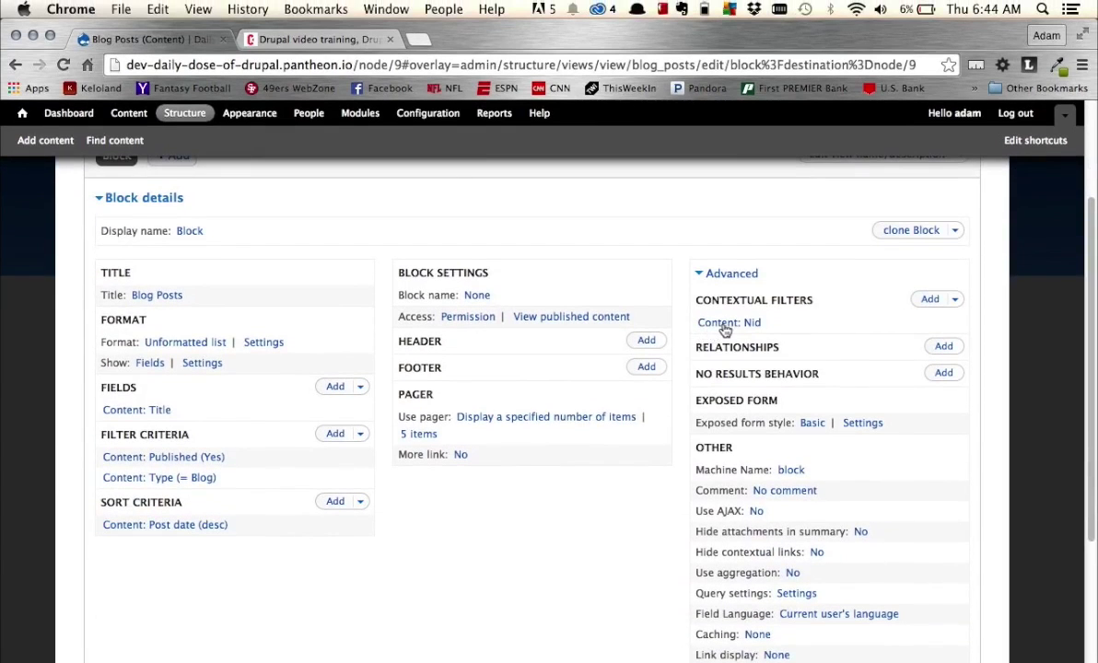
left_click(725, 326)
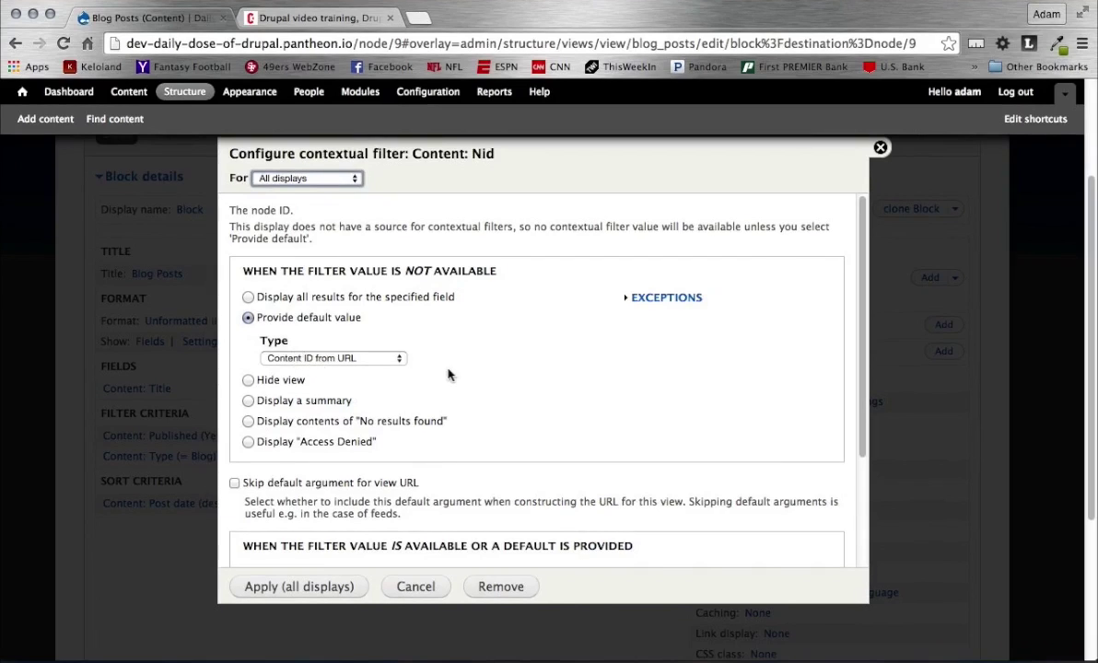
scroll(449, 372, "down", 3)
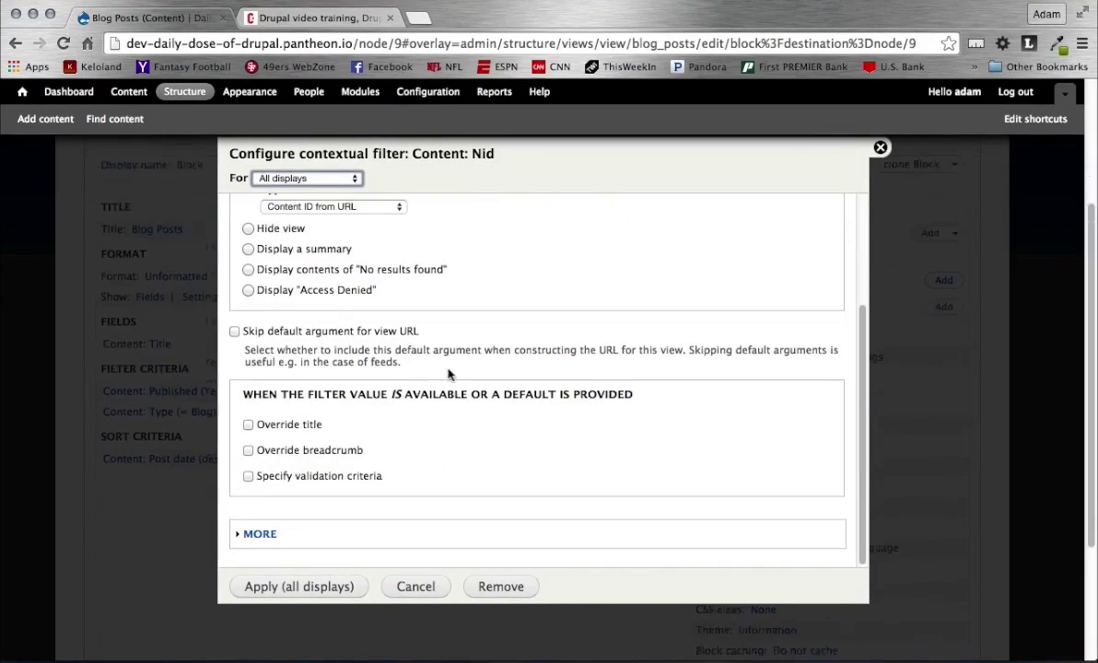
left_click(258, 533)
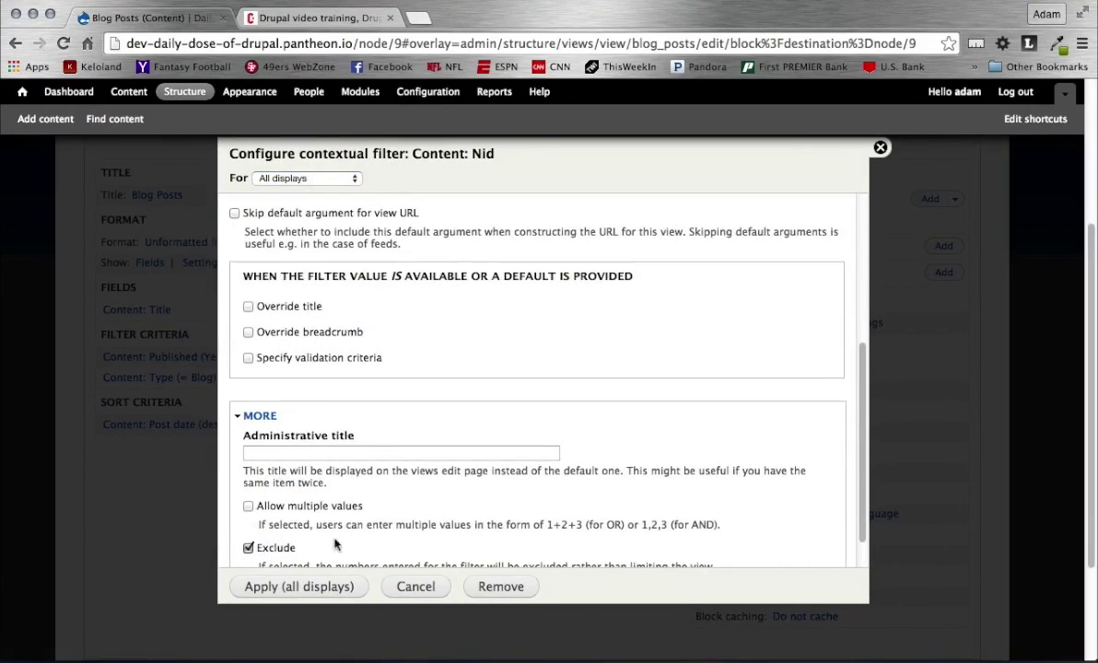
scroll(356, 553, "down", 1)
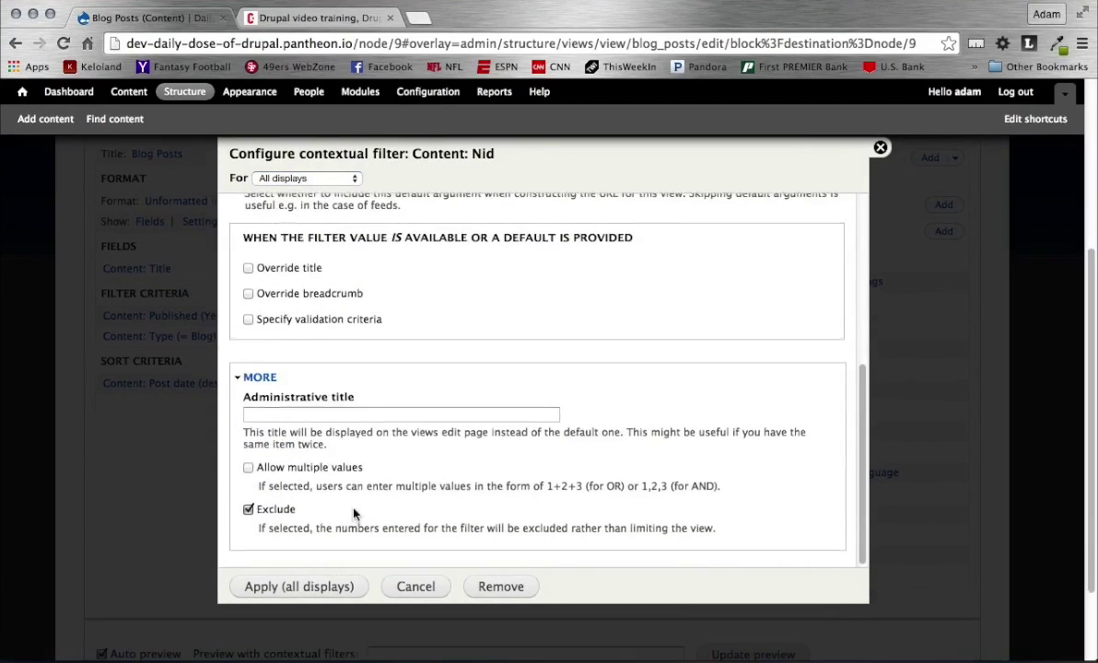
scroll(356, 580, "up", 5)
left_click(881, 170)
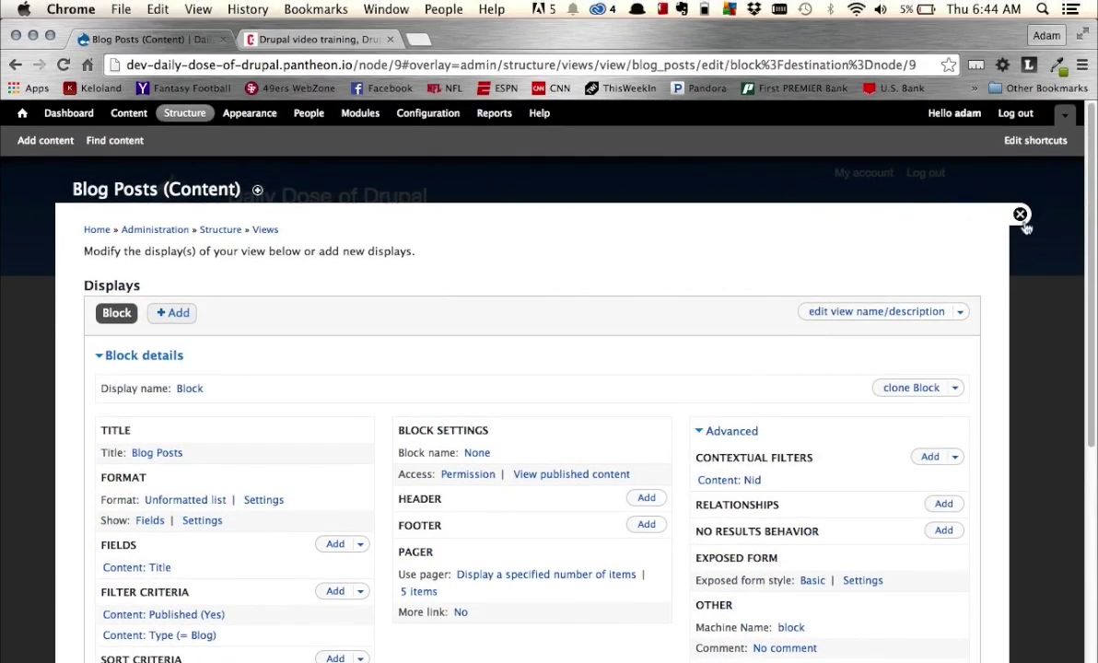
left_click(949, 192)
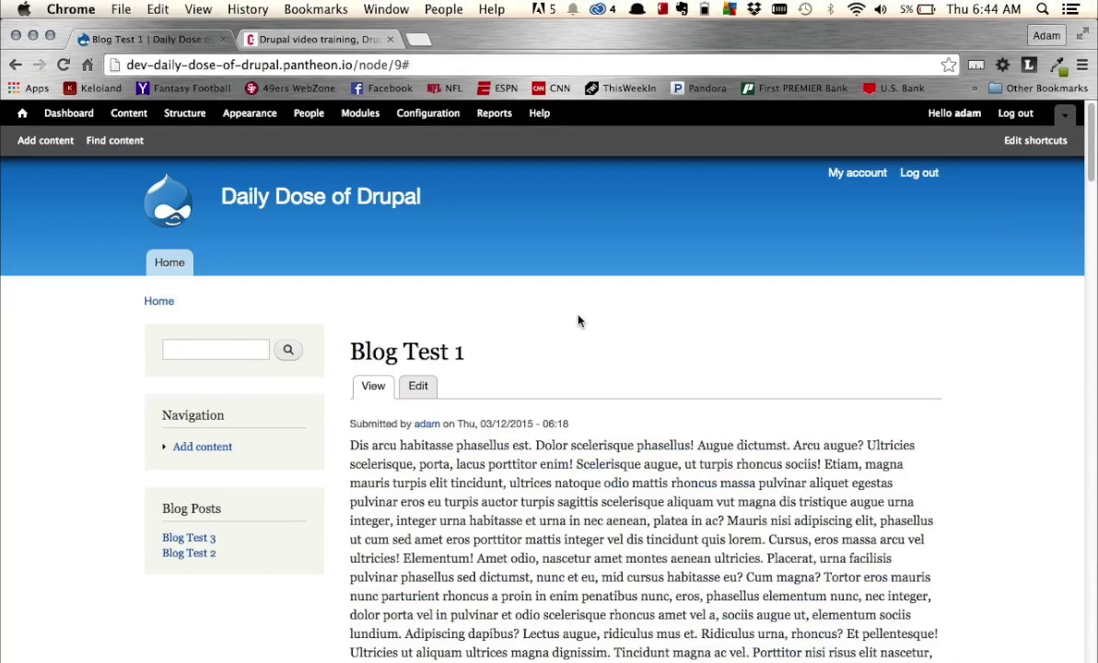